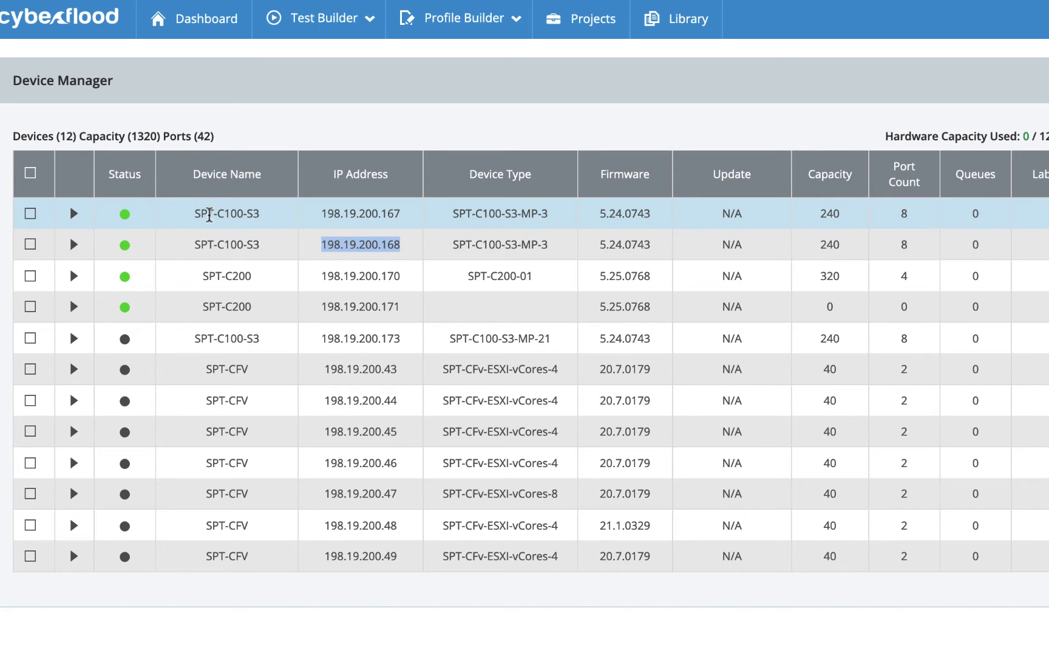
# - Expand the port details of the SPT-C100-S3 device at 198.19.200.168, and open the Queue Manager
pyautogui.click(74, 245)
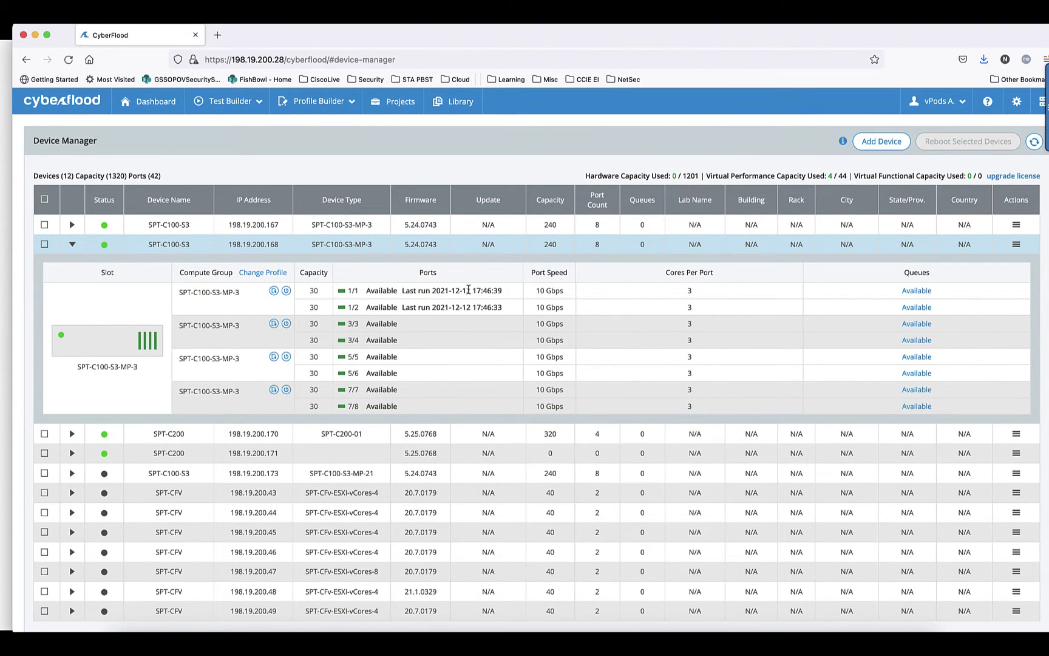
pyautogui.click(1018, 102)
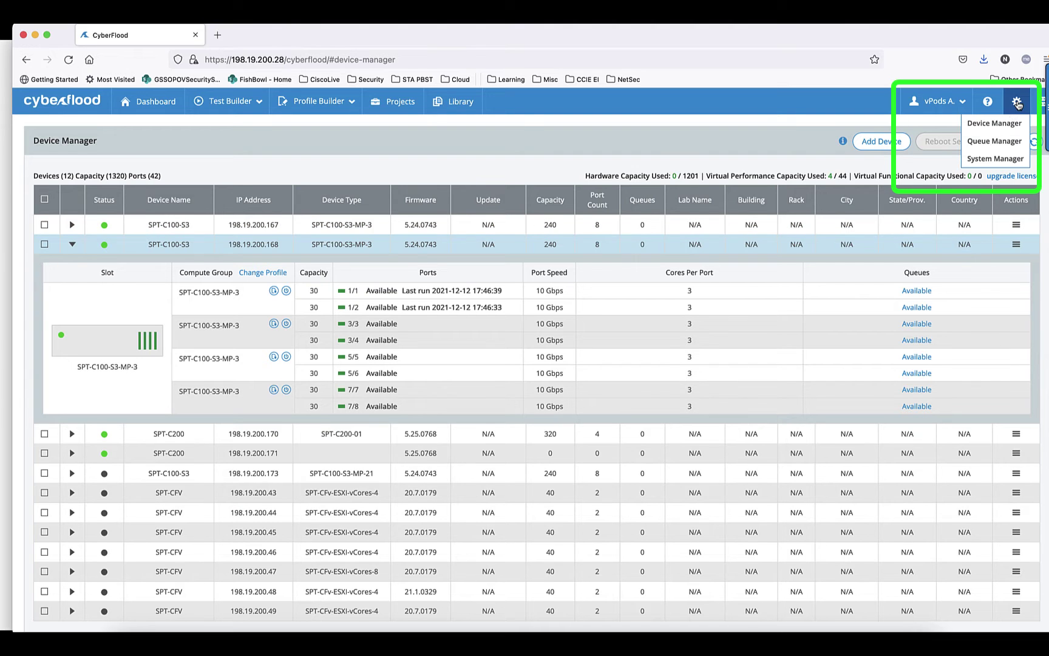
pyautogui.click(1010, 142)
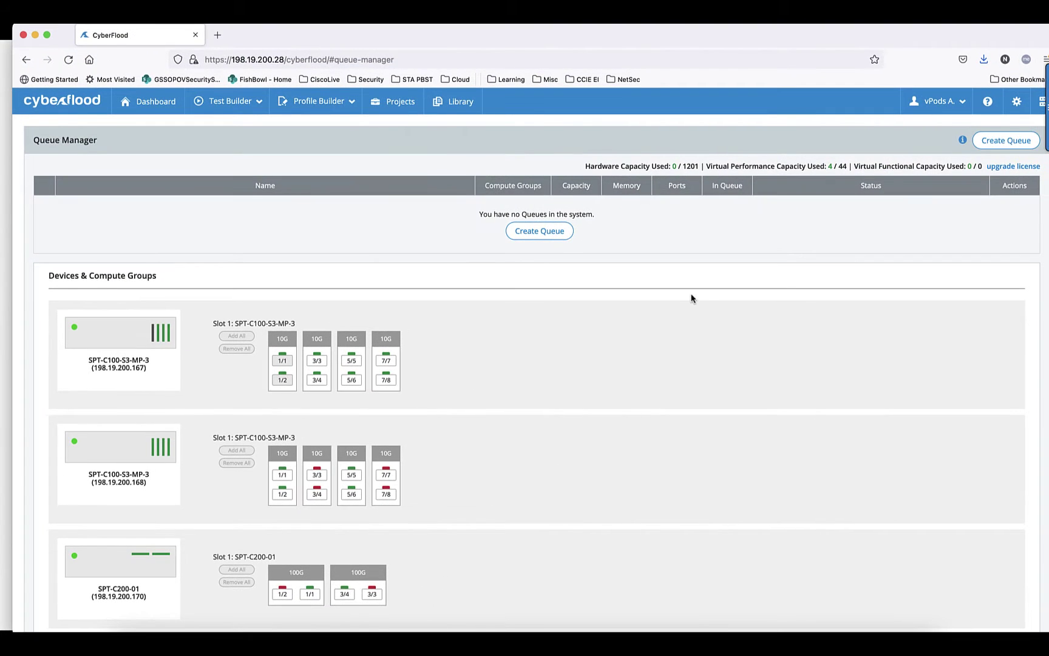
# - Create a new queue named CyberFloodFunwFish
pyautogui.click(1007, 140)
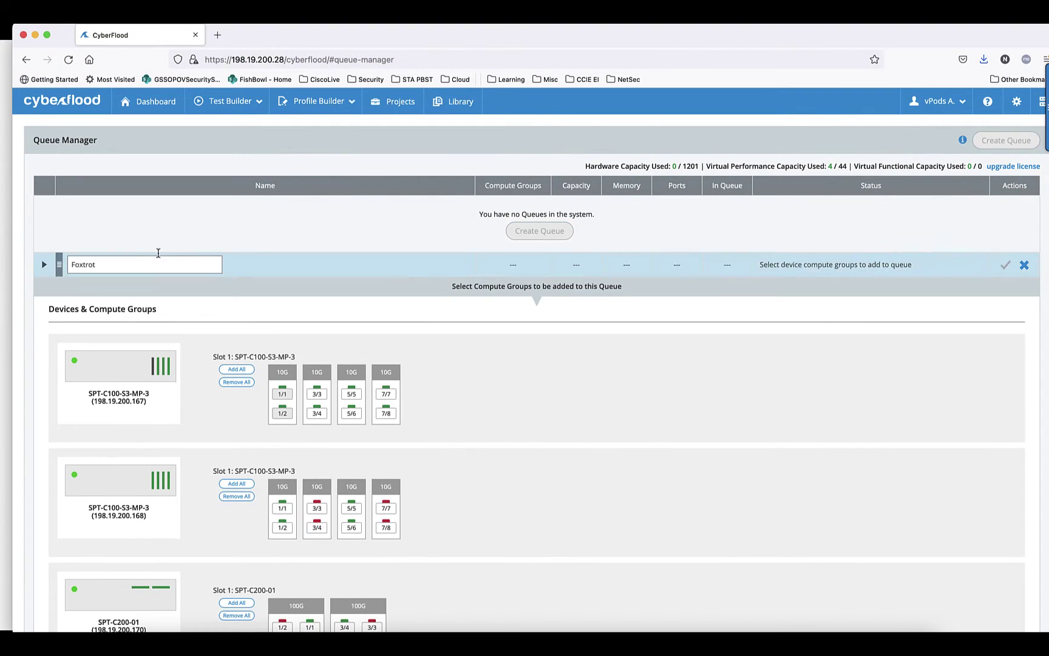
pyautogui.doubleClick(135, 263)
pyautogui.write('CyberFlood')
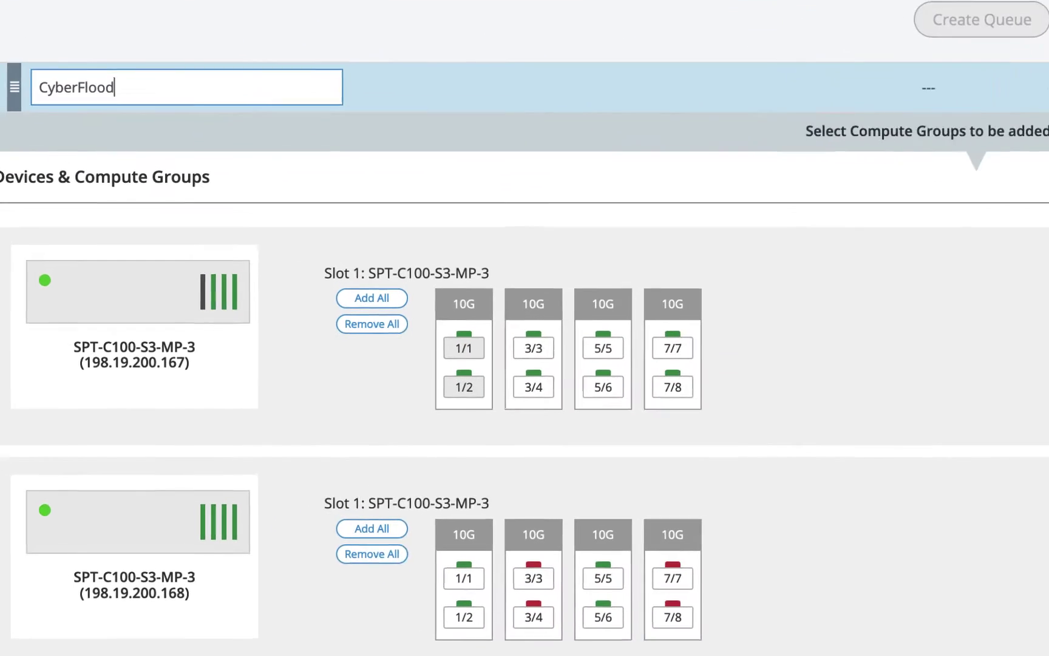
pyautogui.write('Funw')
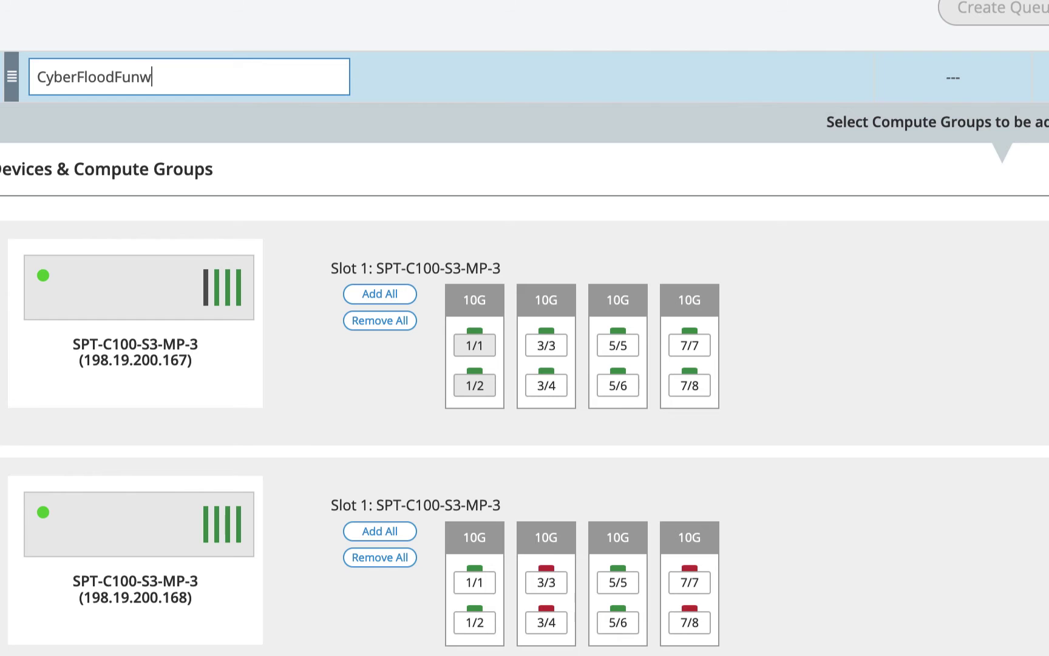
pyautogui.write('Fish')
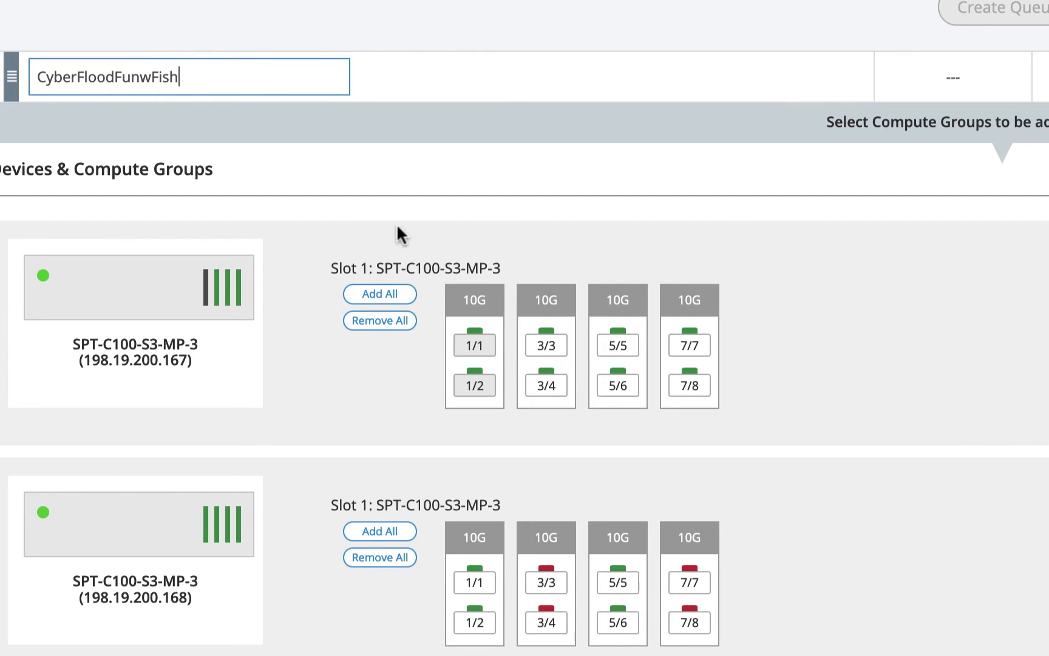
# - Add the compute group with ports 1/1 and 1/2 of device 198.19.200.168 to the queue and save it
pyautogui.click(475, 538)
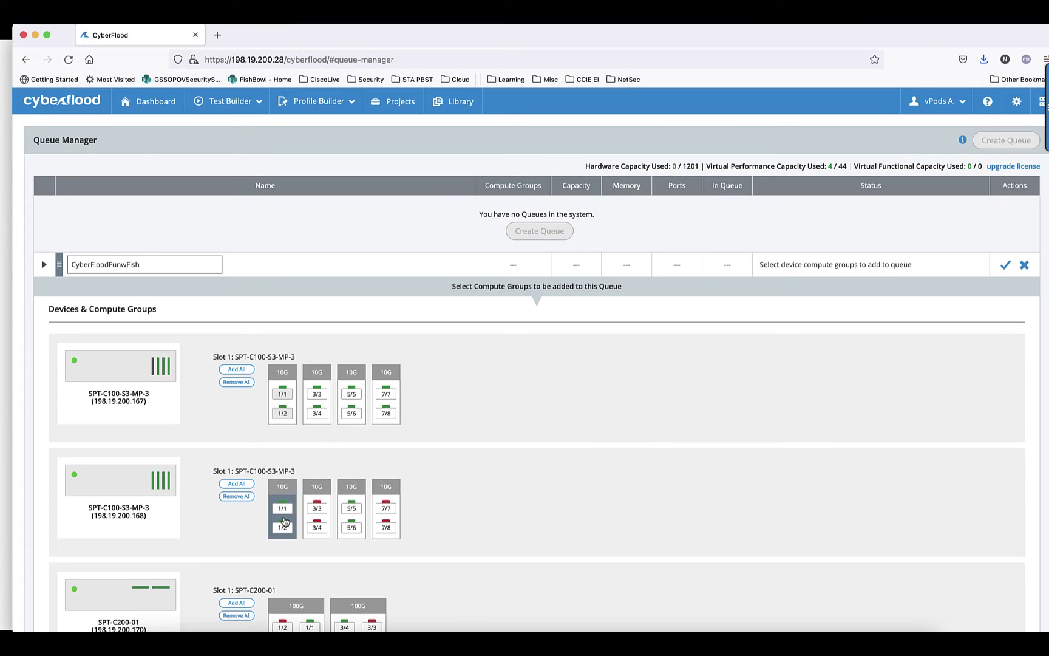
pyautogui.click(1006, 265)
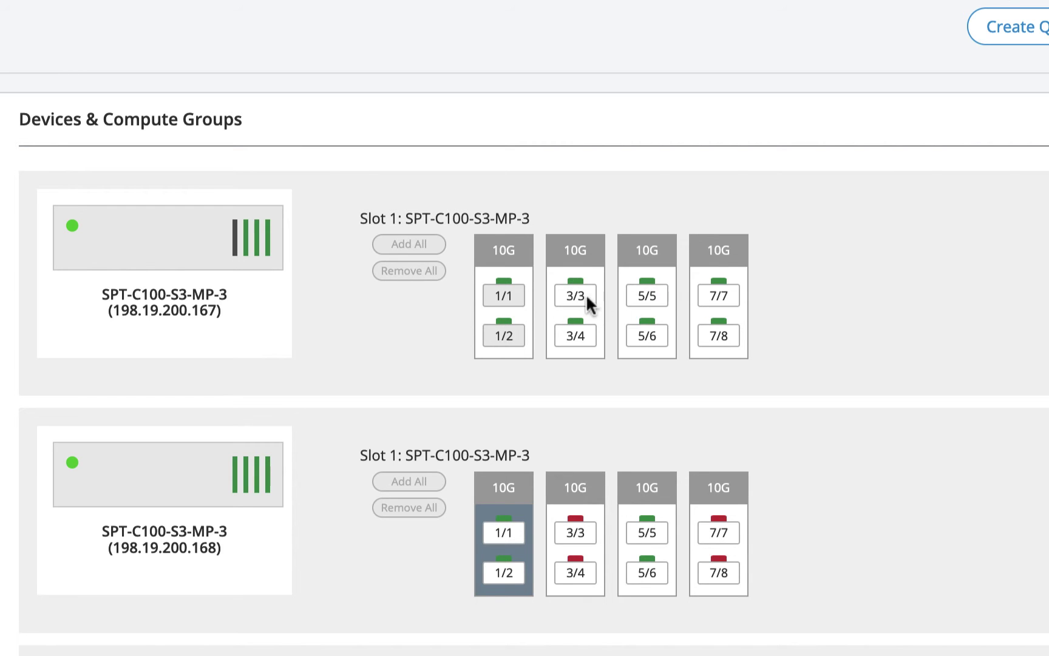
pyautogui.scroll(-1, 738, 291)
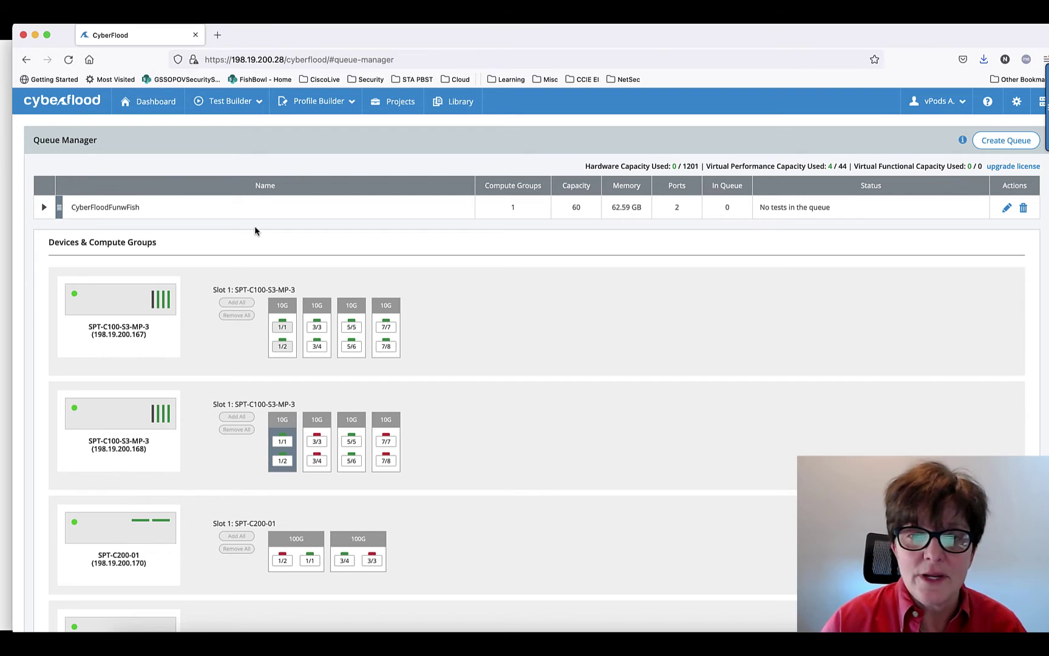
# - Start a new Throughput with Mixed Traffic test and look over its network settings and traffic mix
pyautogui.click(248, 103)
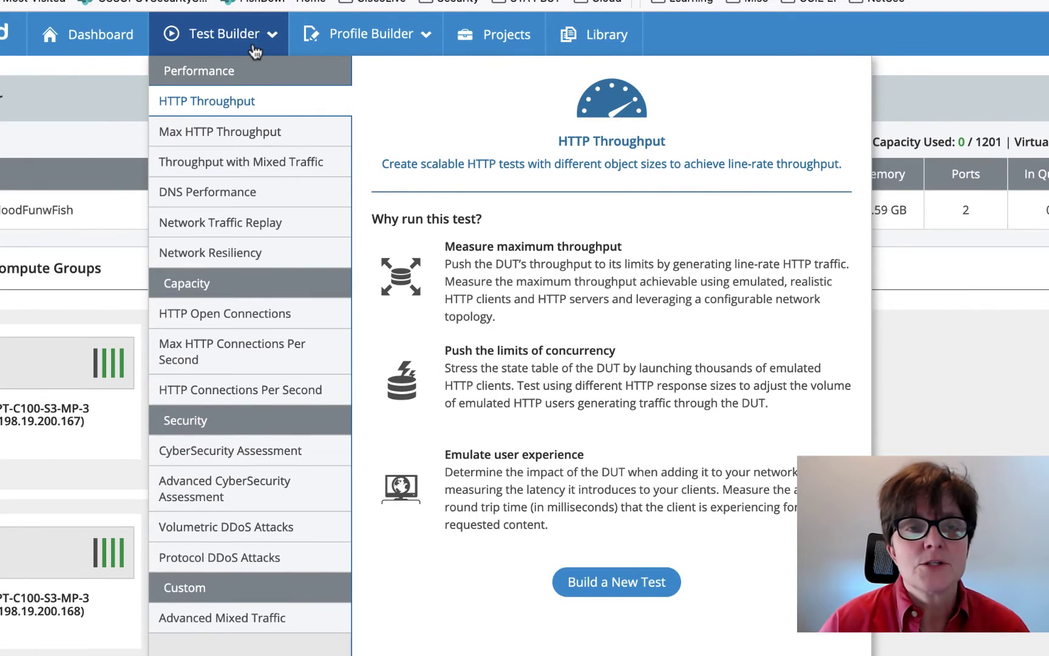
pyautogui.moveTo(276, 164)
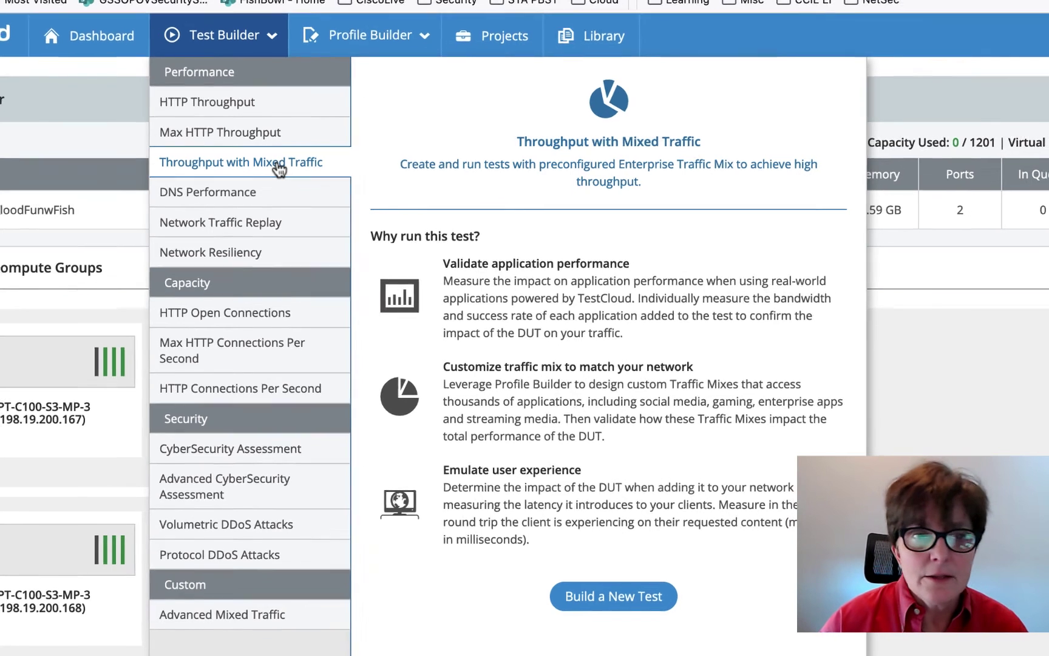
pyautogui.click(278, 163)
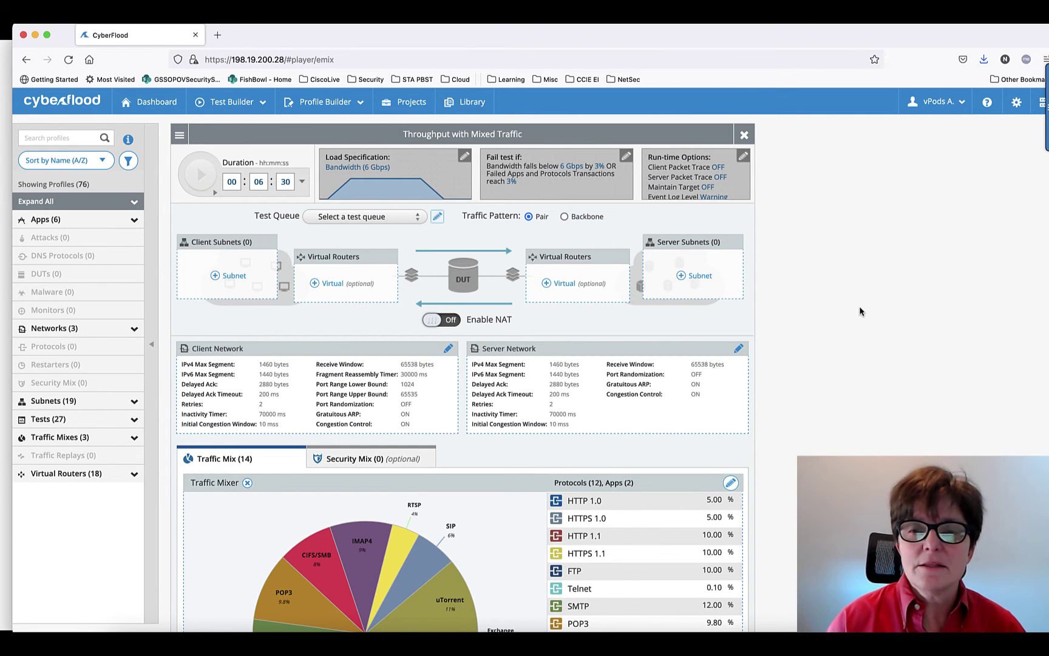
pyautogui.scroll(-3, 860, 312)
pyautogui.scroll(-4, 859, 311)
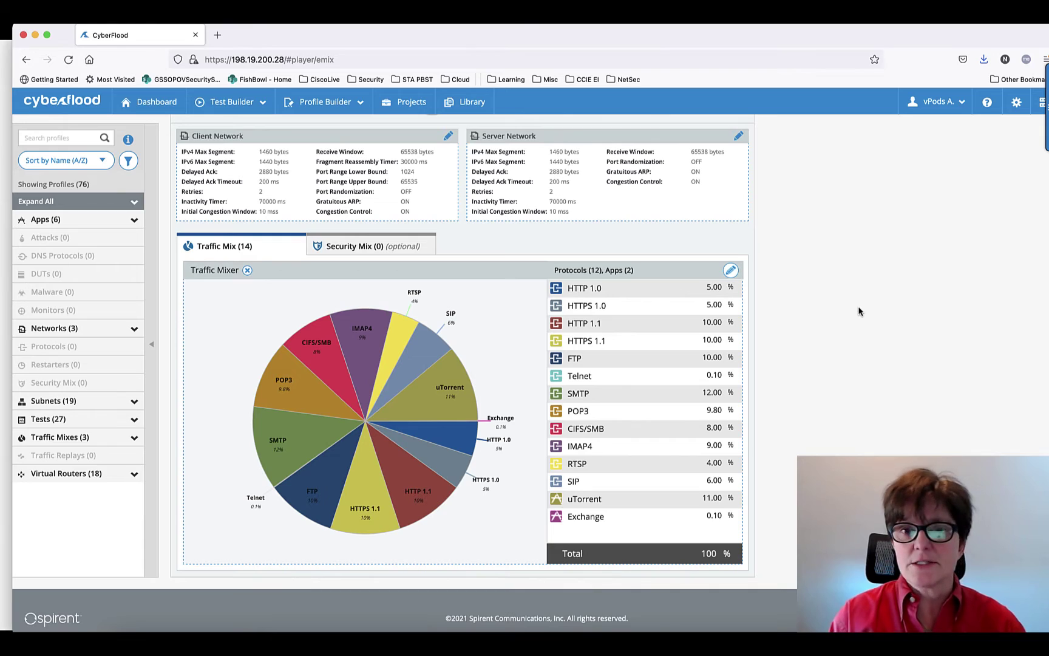
pyautogui.scroll(4, 860, 312)
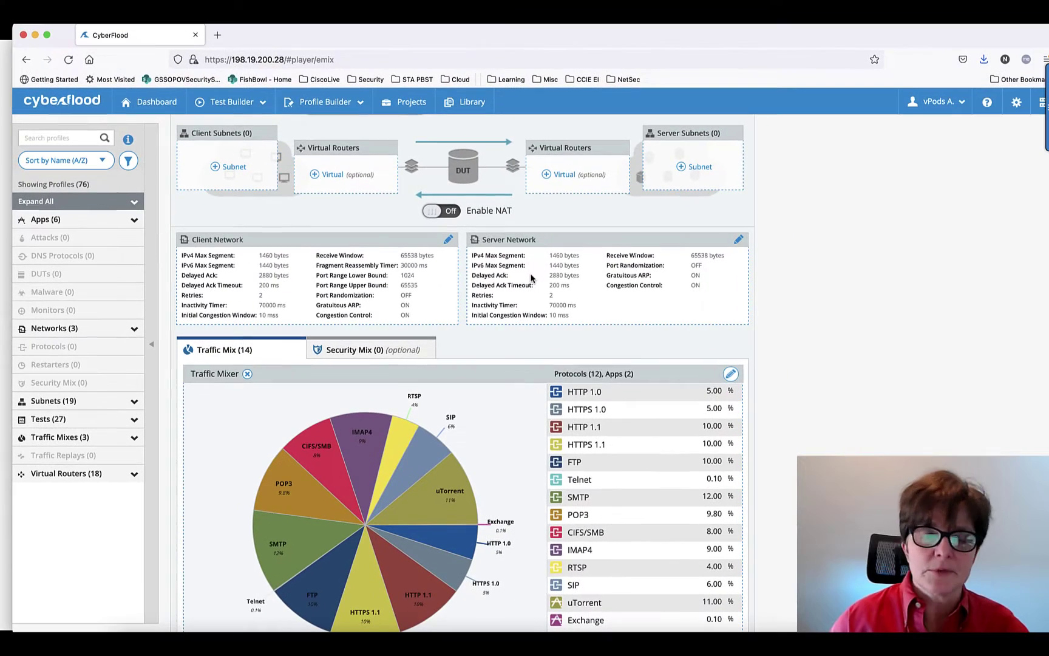
# - Switch to PowerPoint, advance the Nexus 9K task checklist slide, and return to the test in Firefox
pyautogui.press('super+Tab')
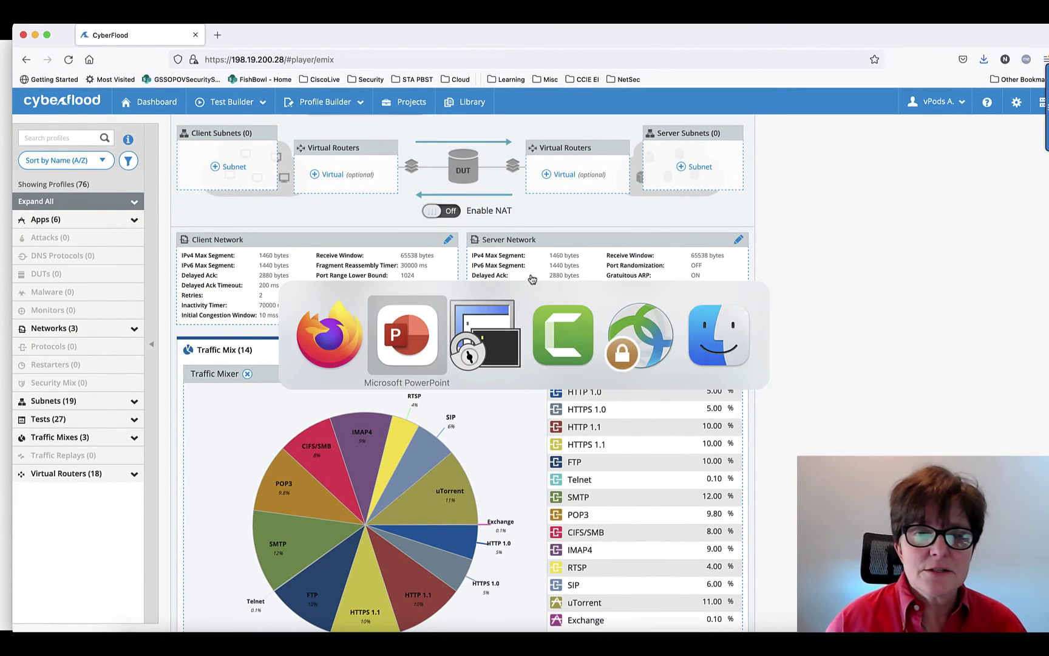
pyautogui.press('Right')
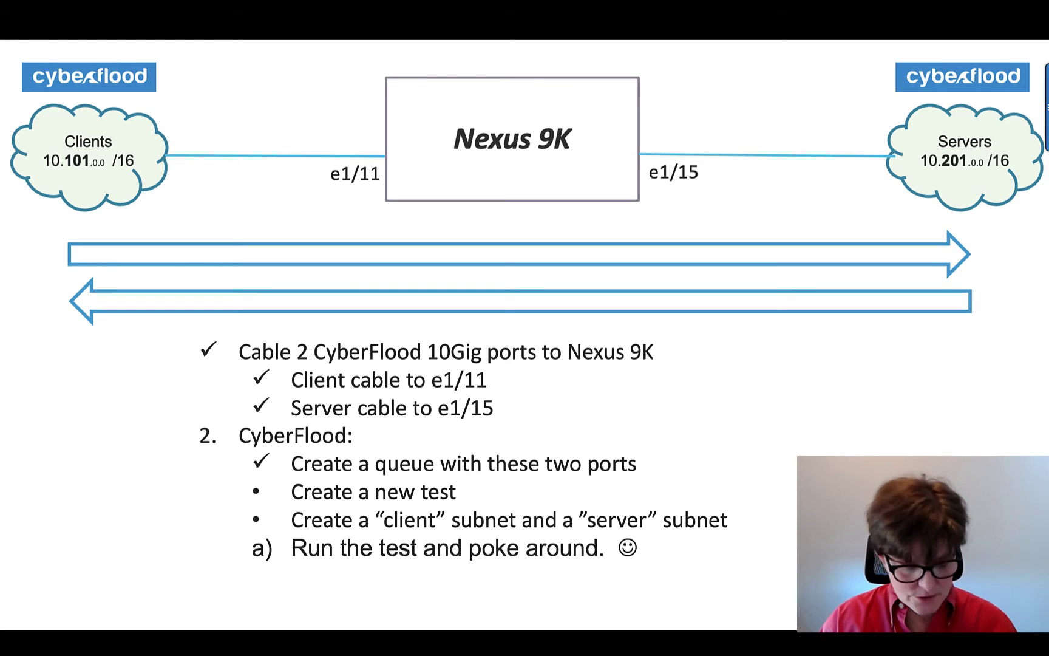
pyautogui.press('super+Tab')
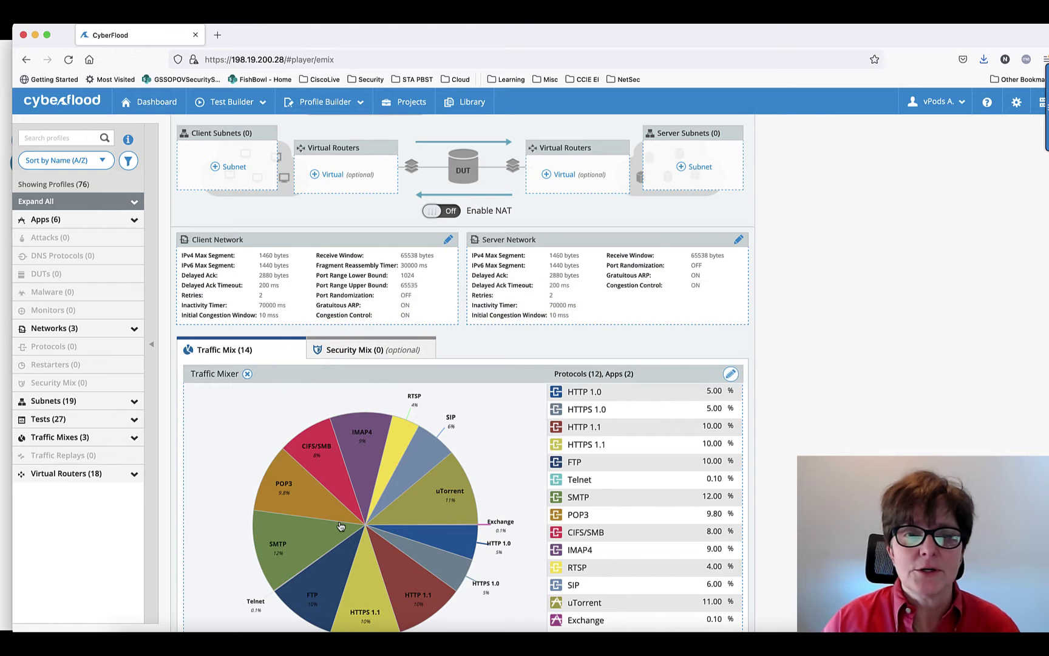
# - Assign the CyberFloodFunwFish queue as the test queue
pyautogui.scroll(3, 812, 437)
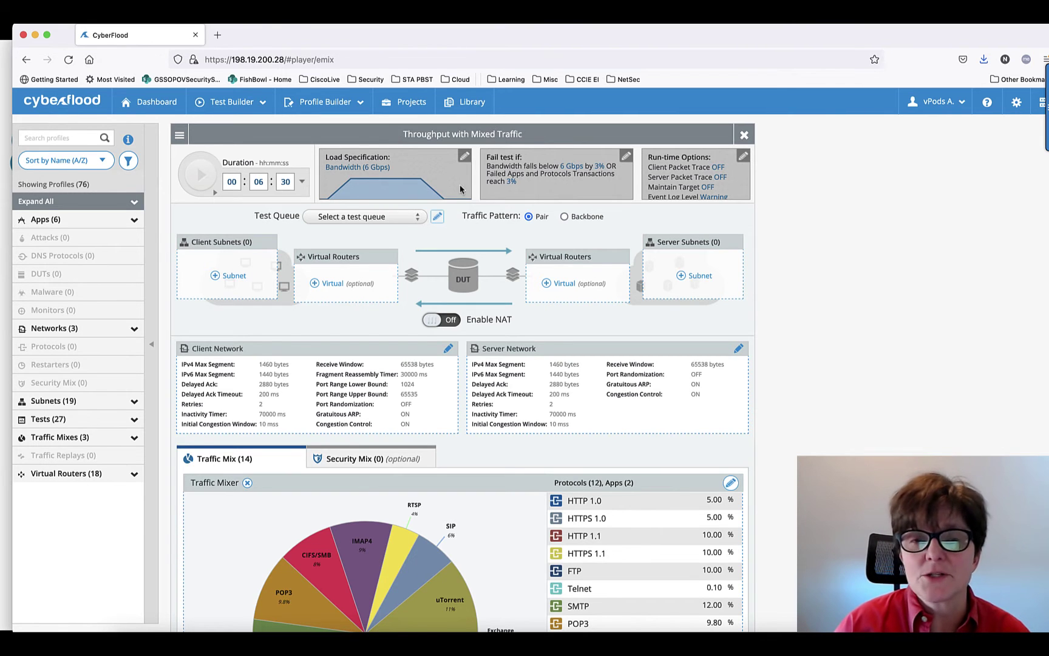
pyautogui.click(405, 224)
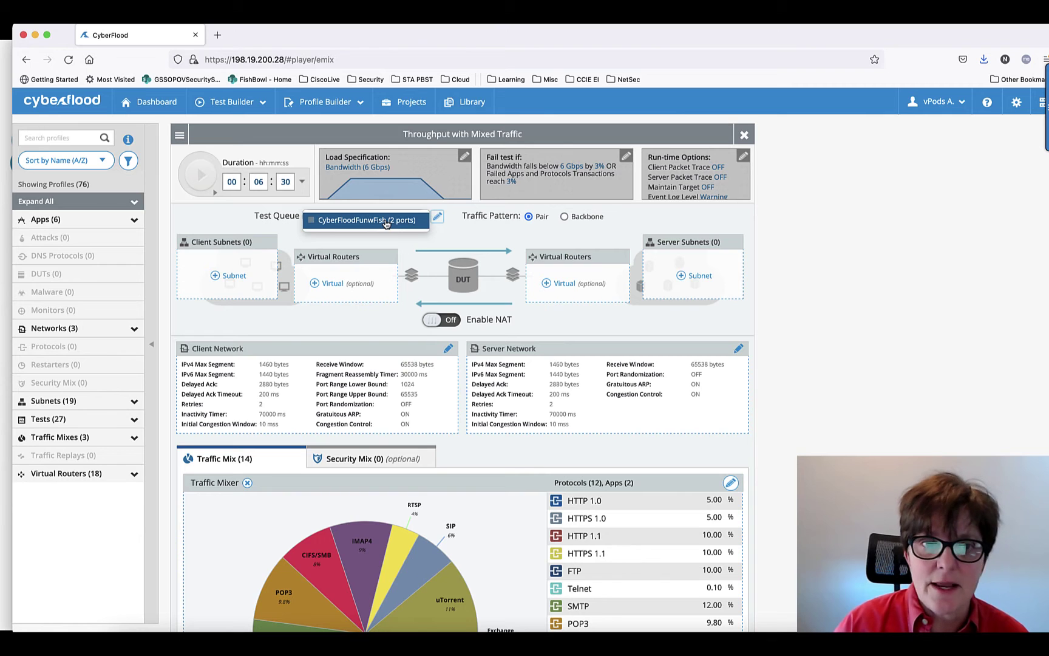
pyautogui.click(386, 222)
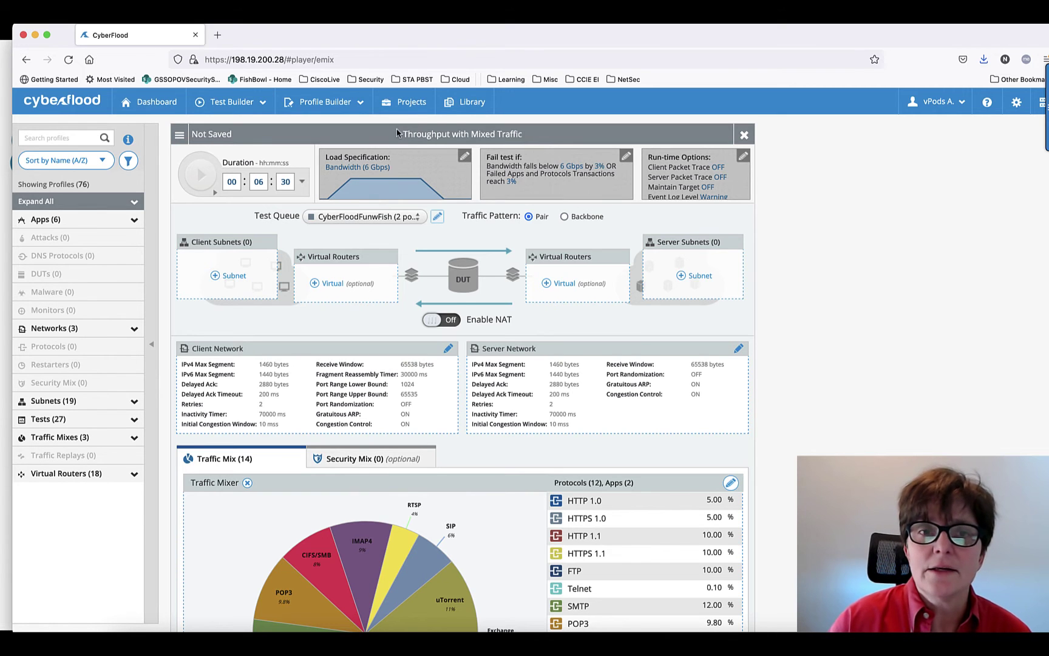
# - Save the test as a new test profile named "CyberFlood Fun"
pyautogui.click(179, 134)
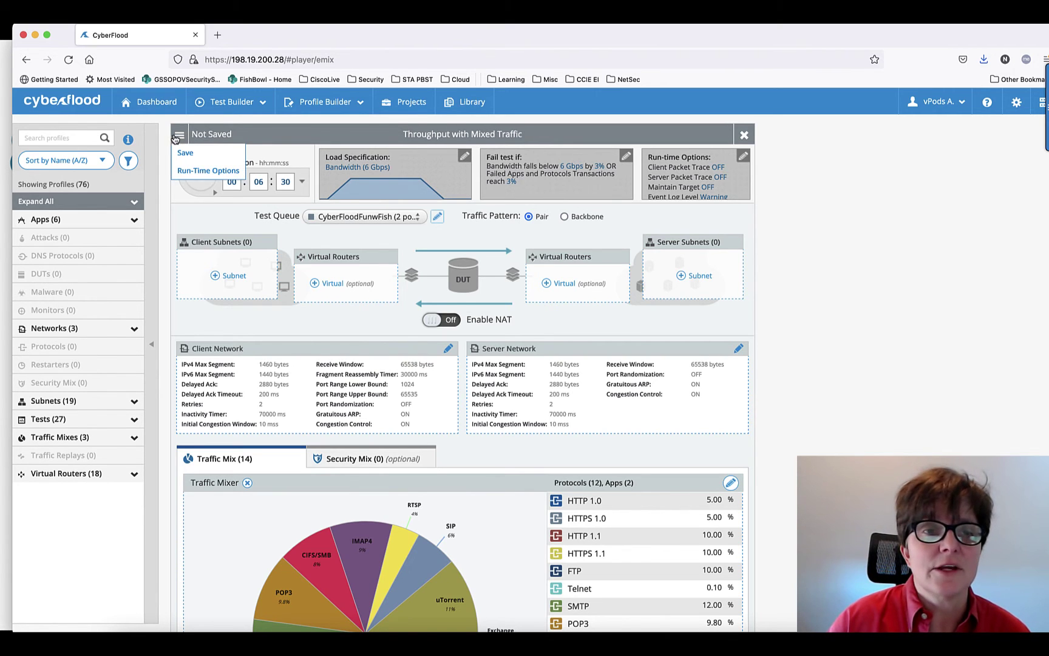
pyautogui.click(185, 153)
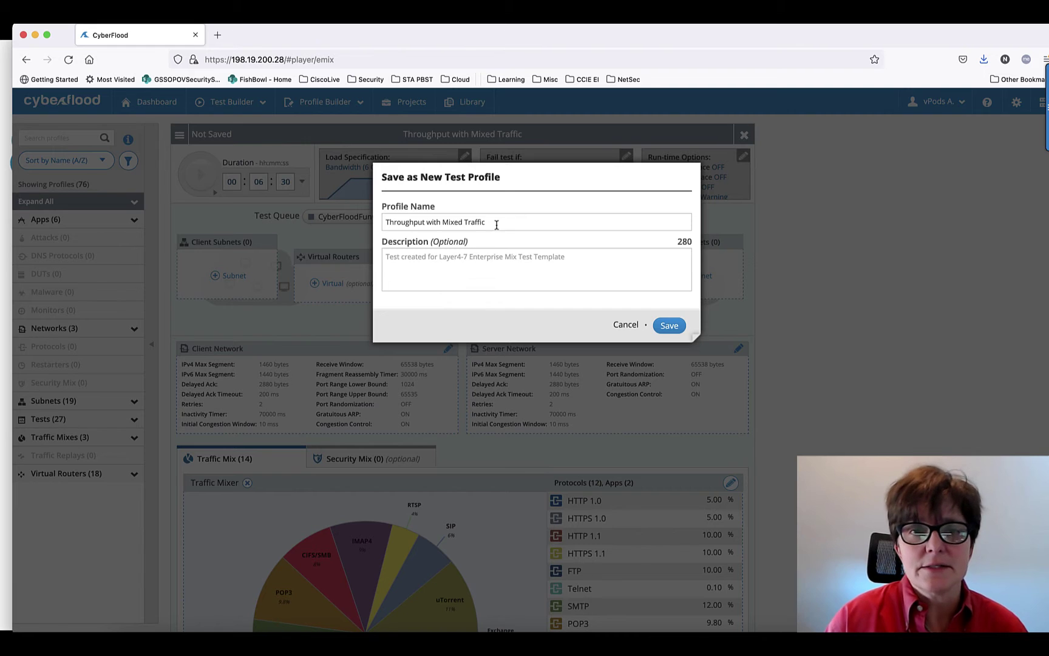
pyautogui.moveTo(497, 222); pyautogui.dragTo(329, 226)
pyautogui.click(310, 227)
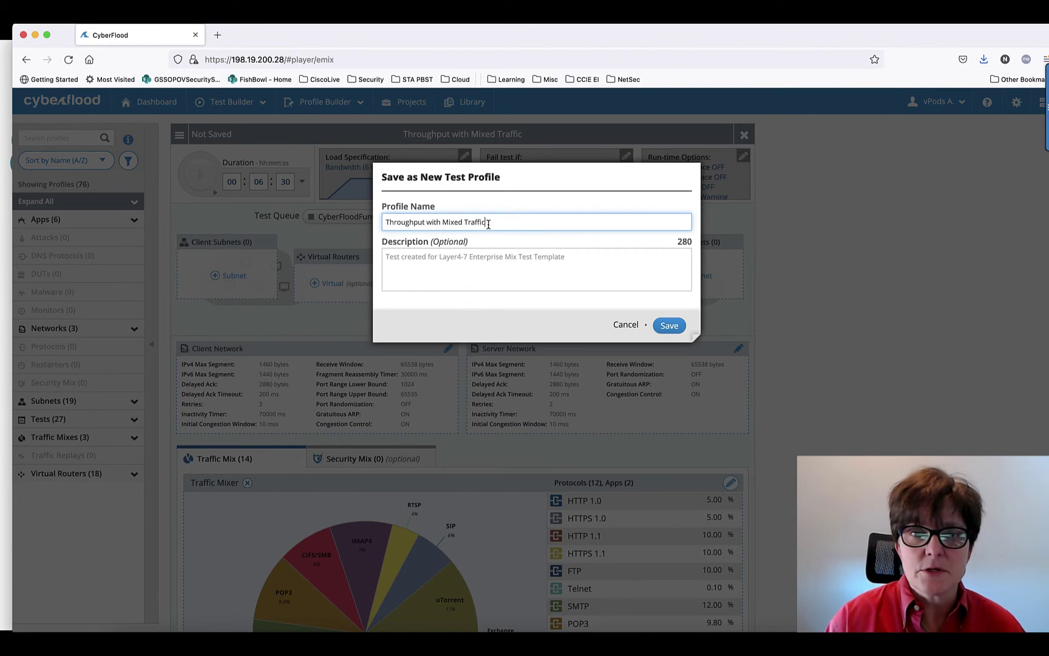
pyautogui.moveTo(489, 223); pyautogui.dragTo(335, 222)
pyautogui.write('Cyber')
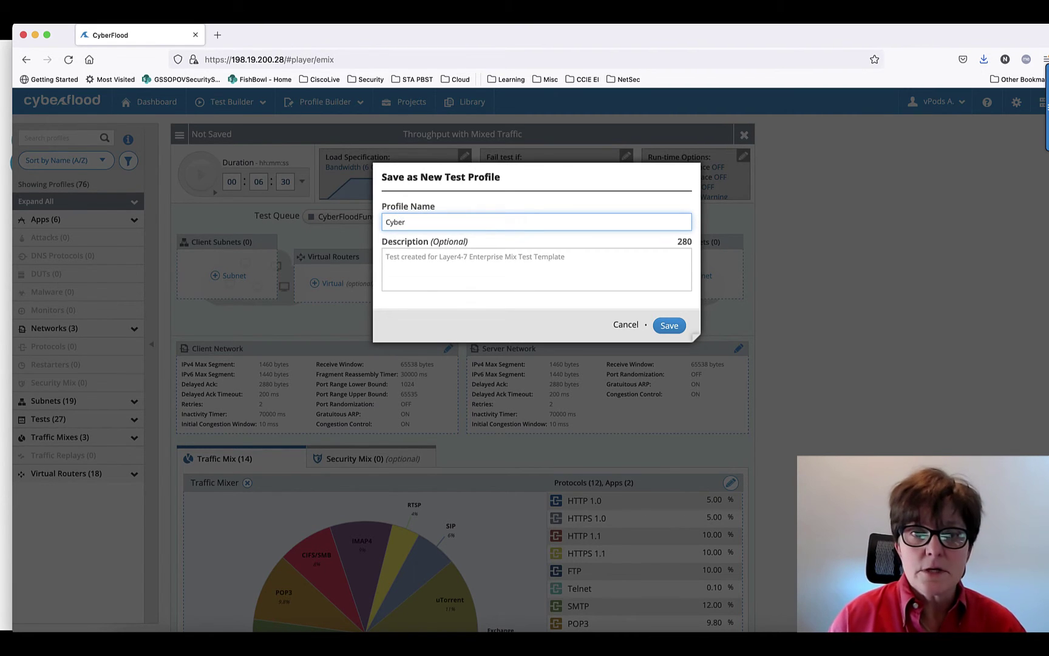
pyautogui.write('Flood Fun')
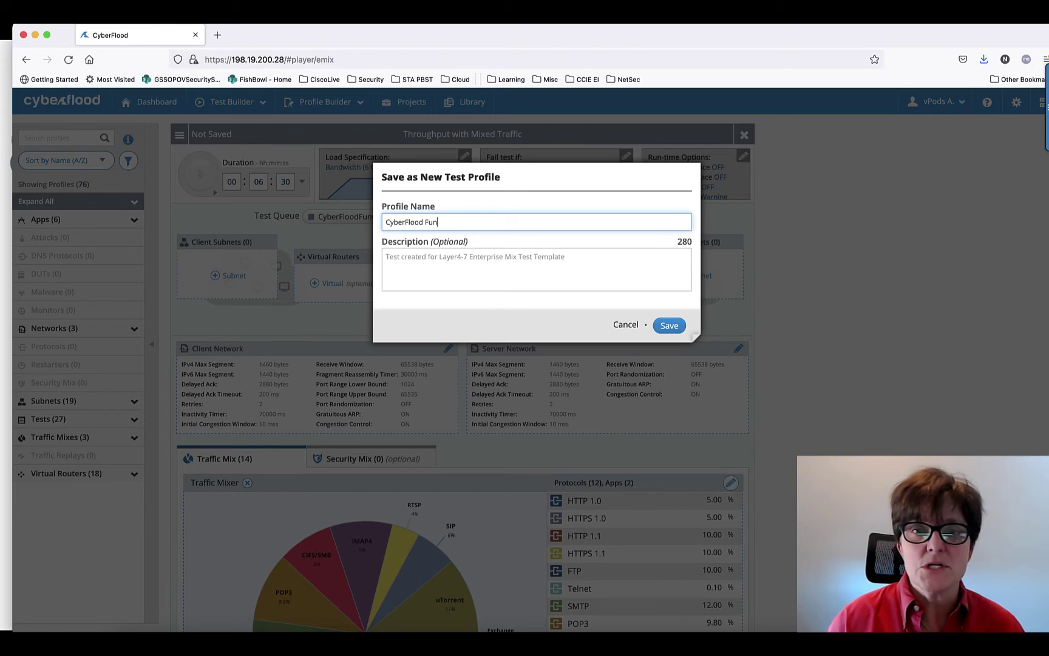
pyautogui.click(669, 328)
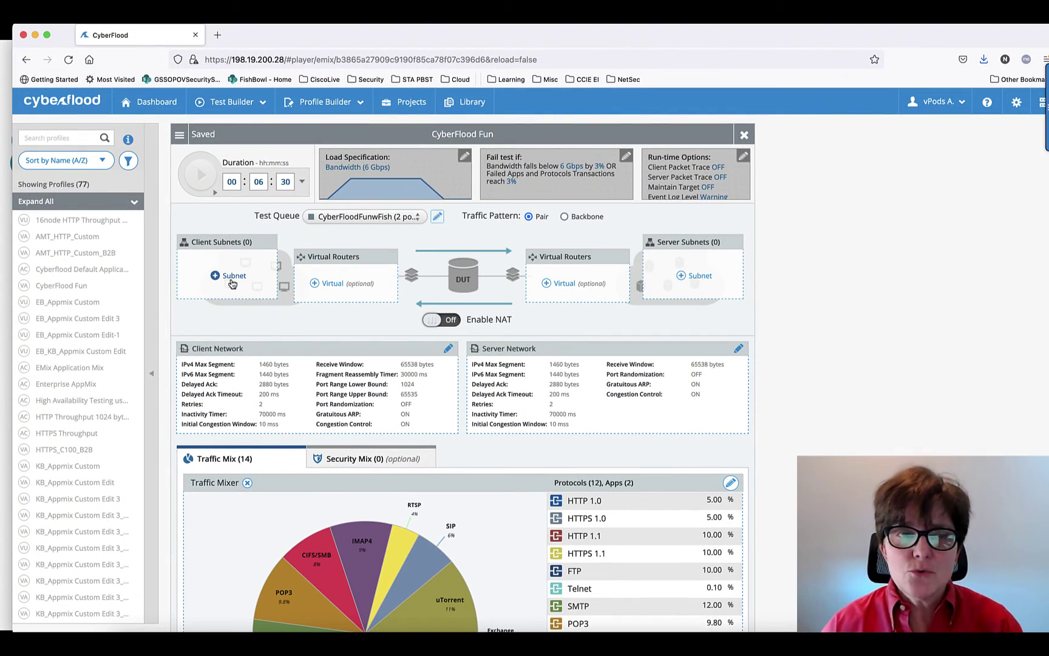
# - Expand all profile categories and examine the existing client and server subnet profiles
pyautogui.click(134, 203)
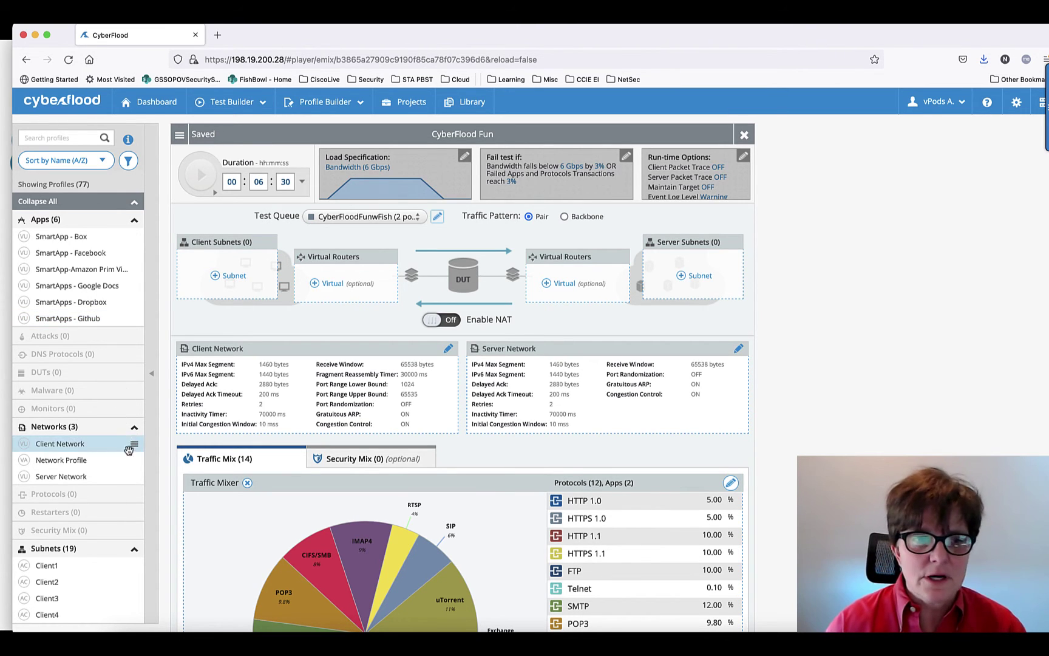
pyautogui.scroll(-8, 126, 466)
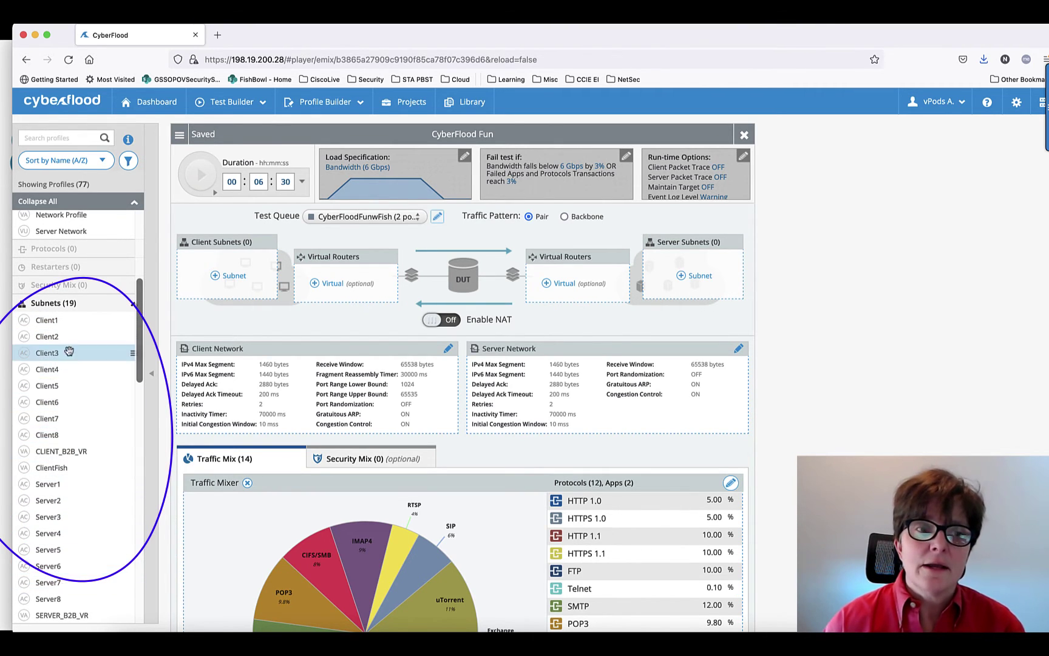
pyautogui.moveTo(57, 324)
pyautogui.mouseDown()
pyautogui.moveTo(170, 278)
pyautogui.moveTo(112, 320)
pyautogui.moveTo(57, 323)
pyautogui.mouseUp()
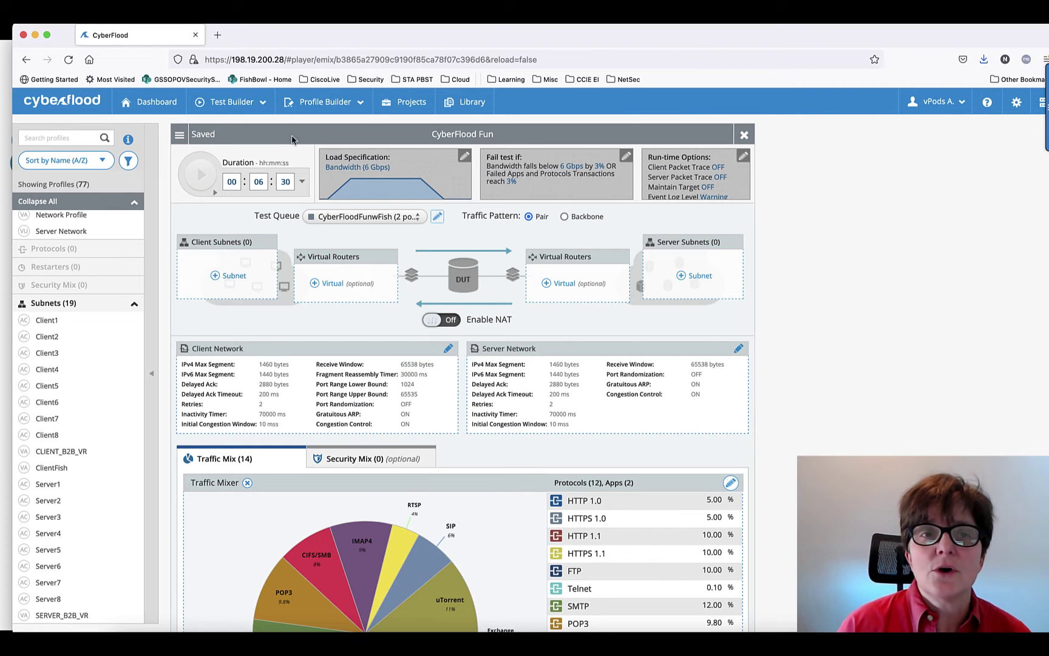
pyautogui.click(237, 114)
pyautogui.moveTo(316, 111)
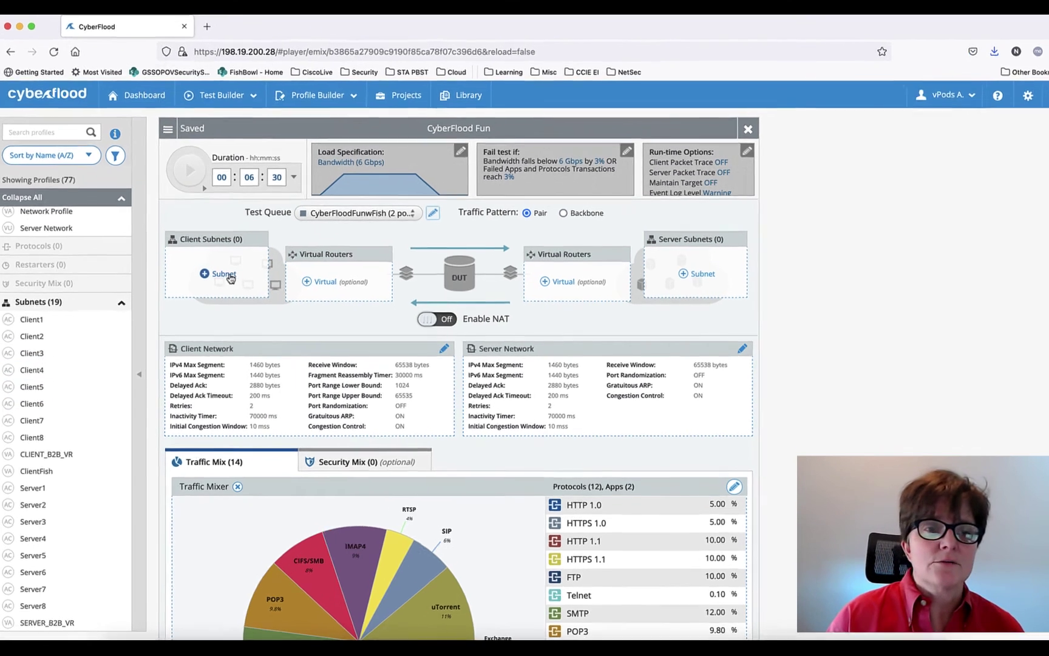
# - Start a new IPv4 subnet profile for the client side and name it Client_101
pyautogui.click(238, 277)
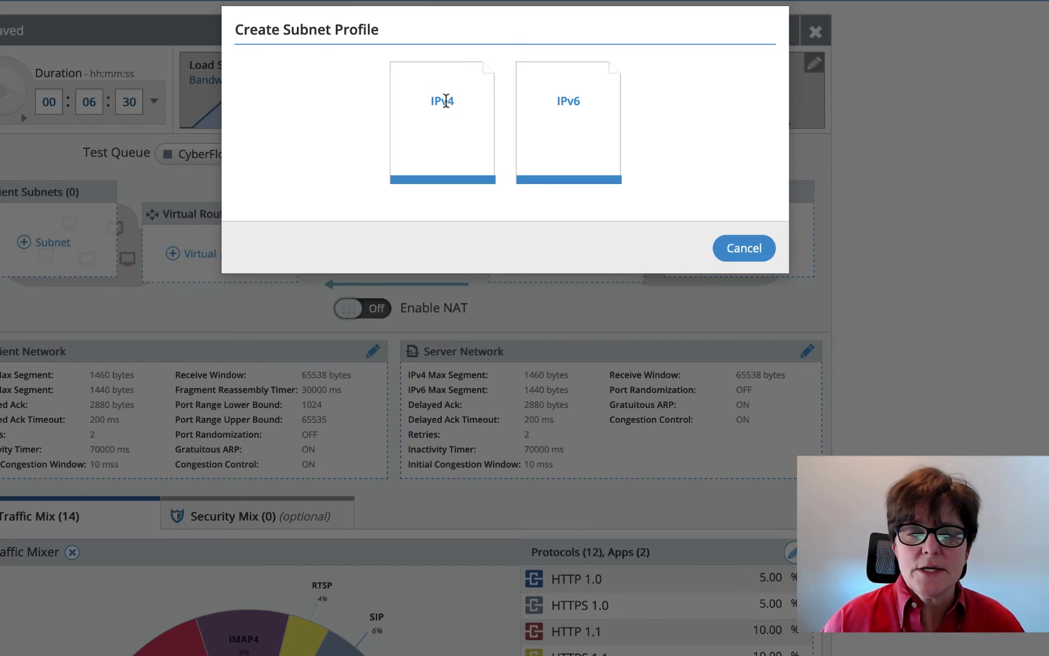
pyautogui.click(456, 119)
pyautogui.press('BackSpace')
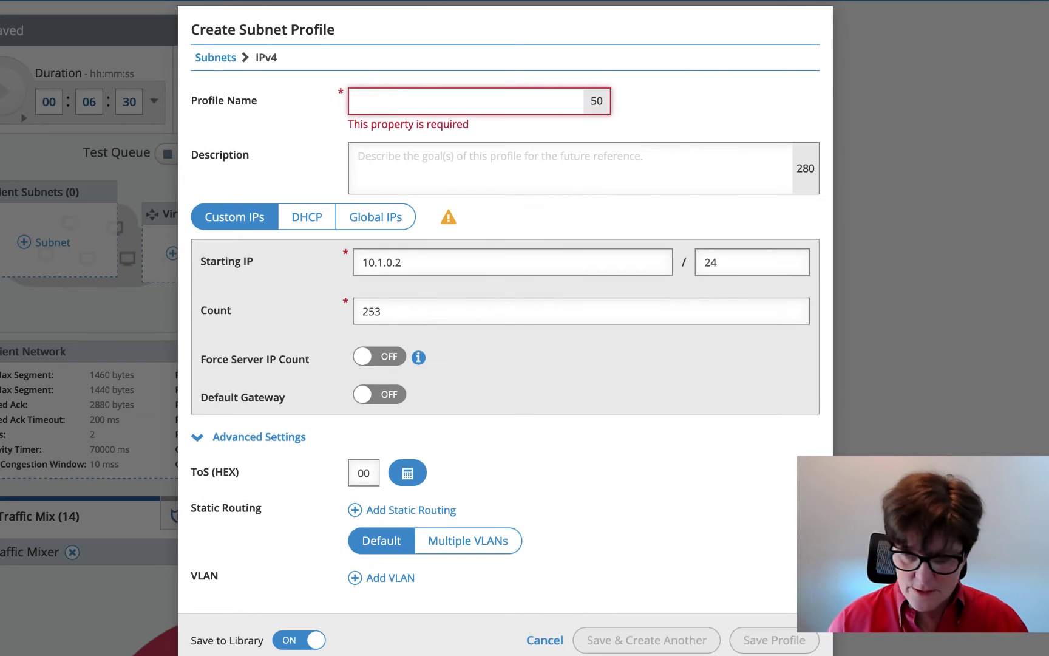
pyautogui.write('Client')
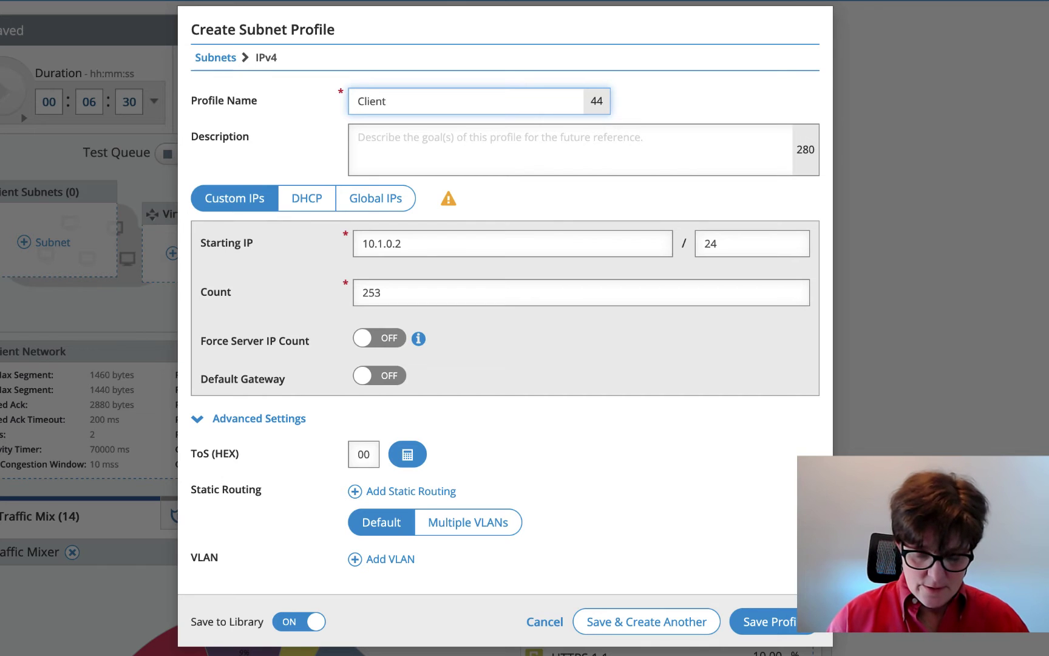
pyautogui.write('_101')
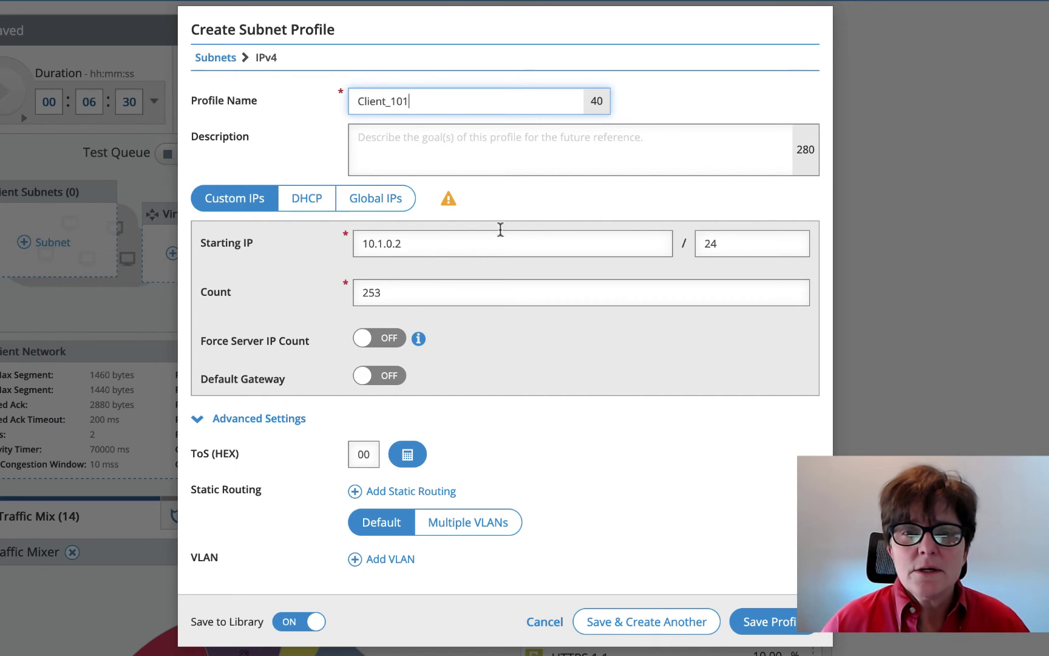
# - Set the Client_101 subnet's starting IP to 10.101.1.101 with a /16 prefix
pyautogui.moveTo(440, 243); pyautogui.dragTo(307, 243)
pyautogui.write('10.101.0')
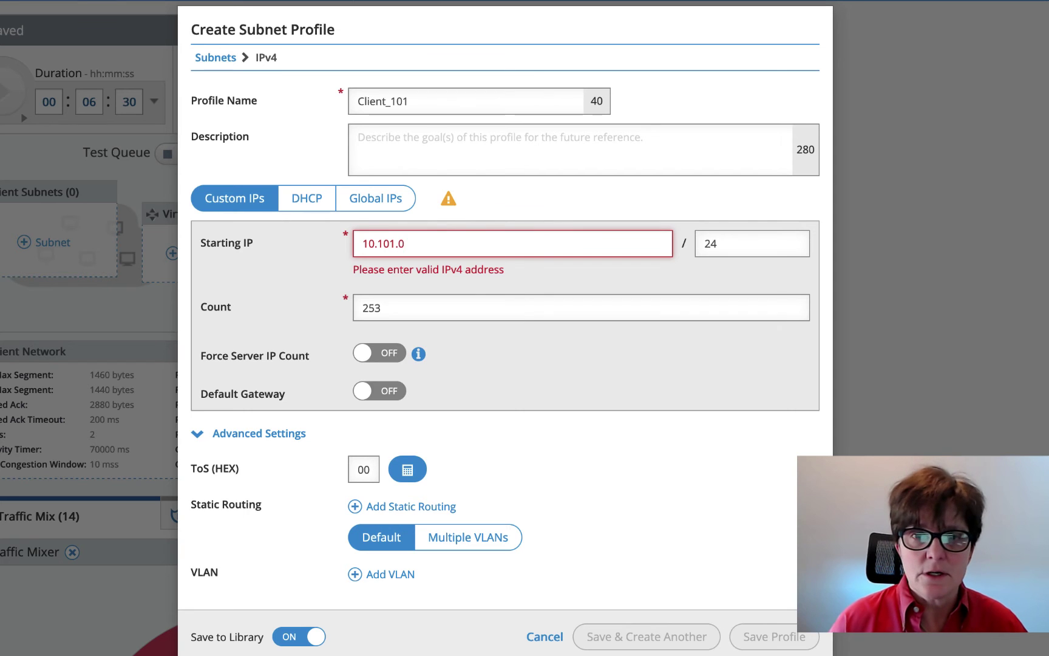
pyautogui.press('BackSpace')
pyautogui.write('1.1.101')
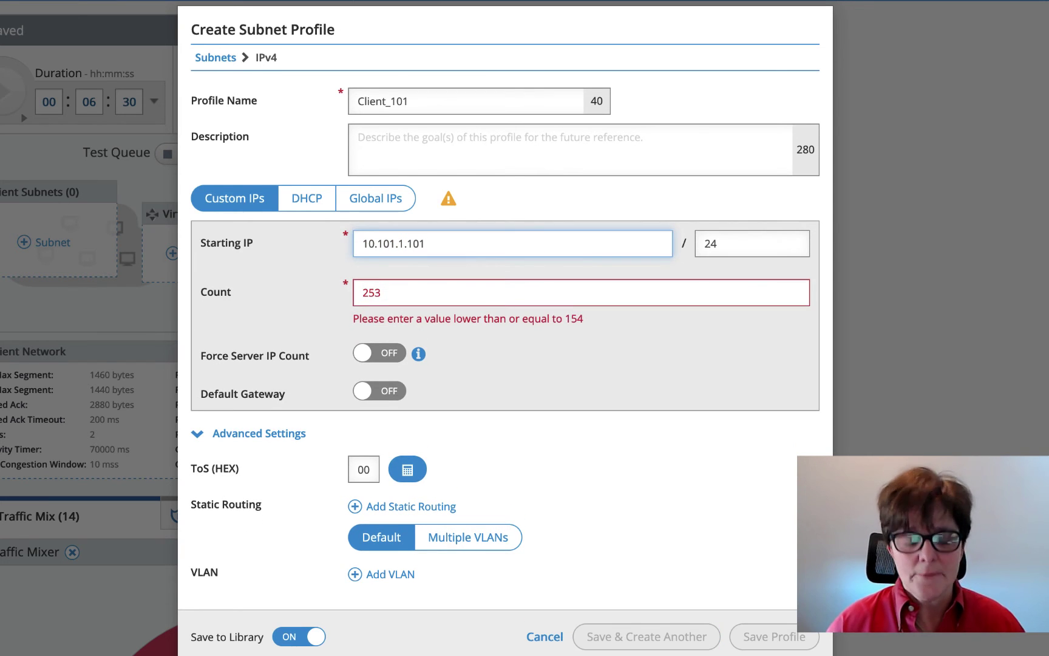
pyautogui.press('Tab')
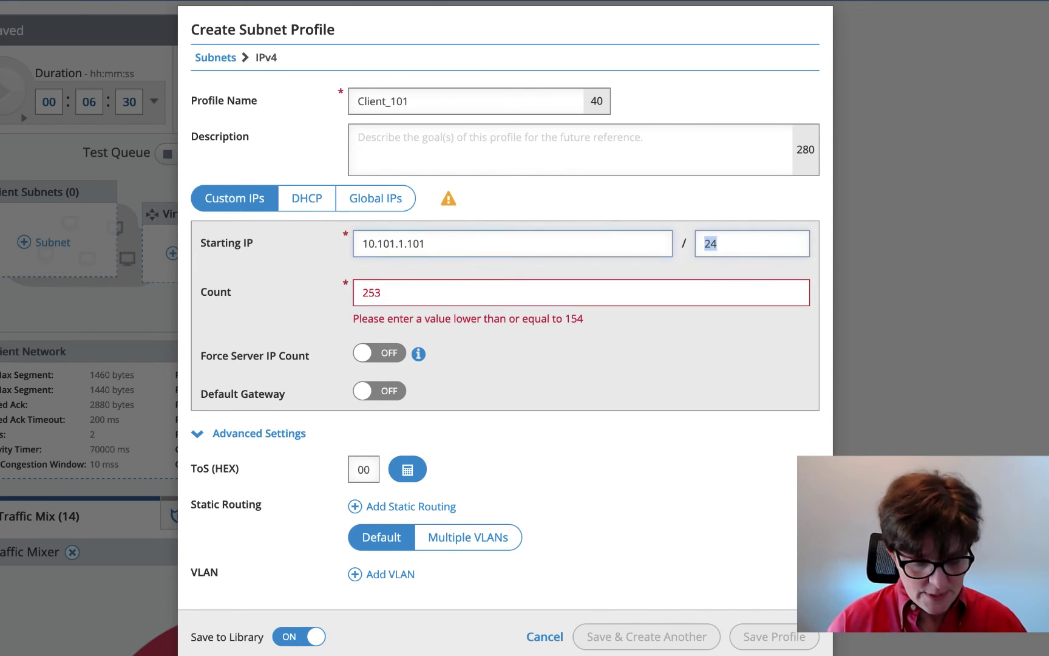
pyautogui.write('16')
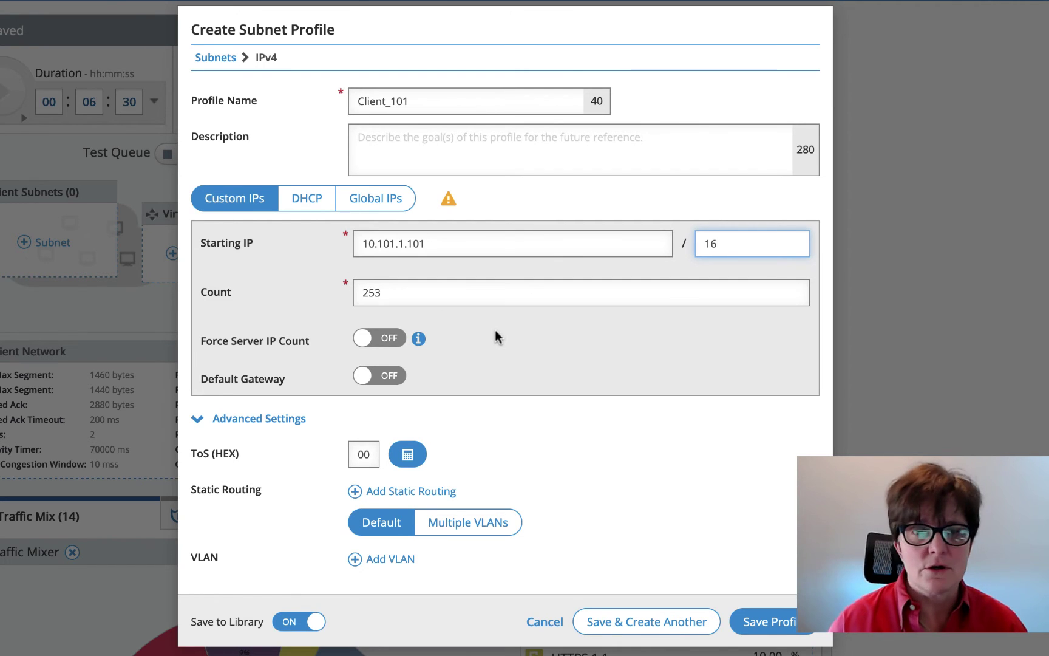
# - Enable the default gateway at 10.101.0.1 for Client_101 and save the subnet profile
pyautogui.click(388, 378)
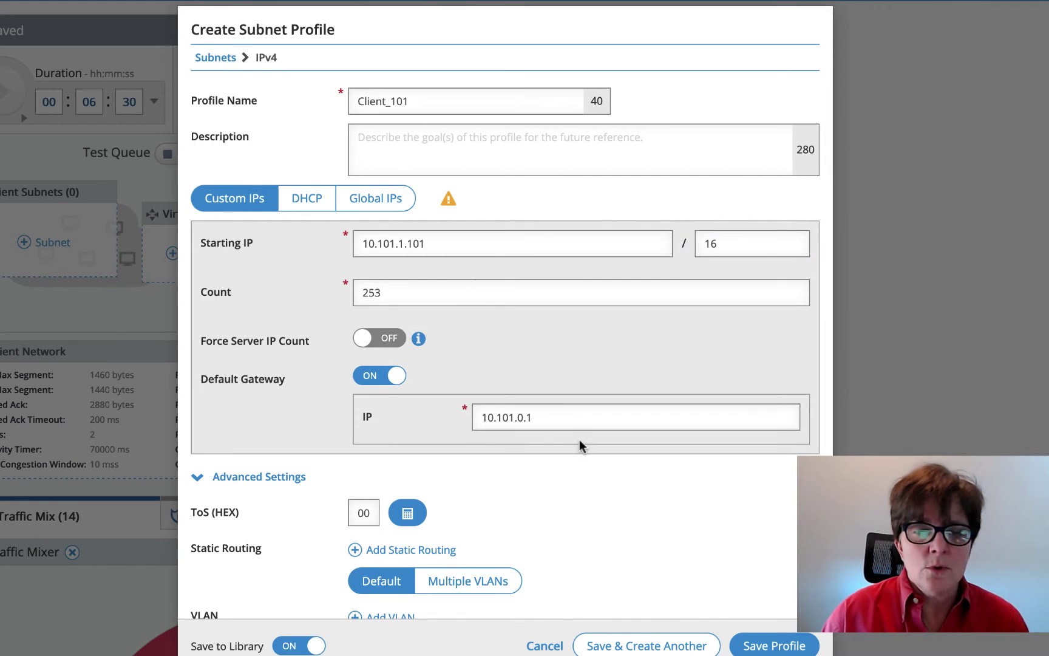
pyautogui.moveTo(530, 415); pyautogui.dragTo(445, 412)
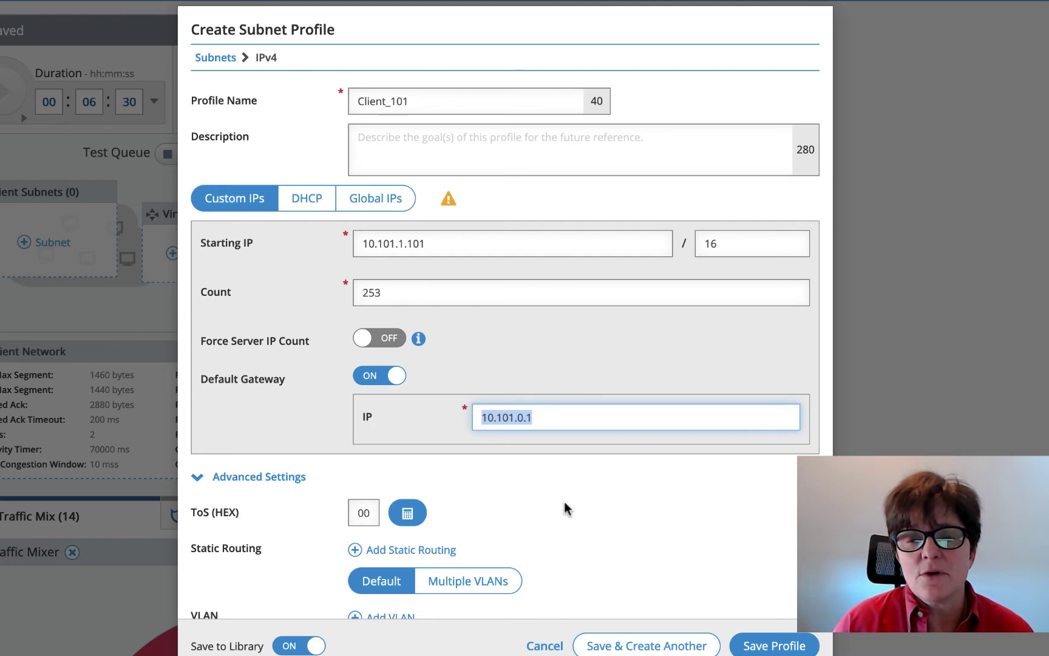
pyautogui.scroll(-1, 645, 532)
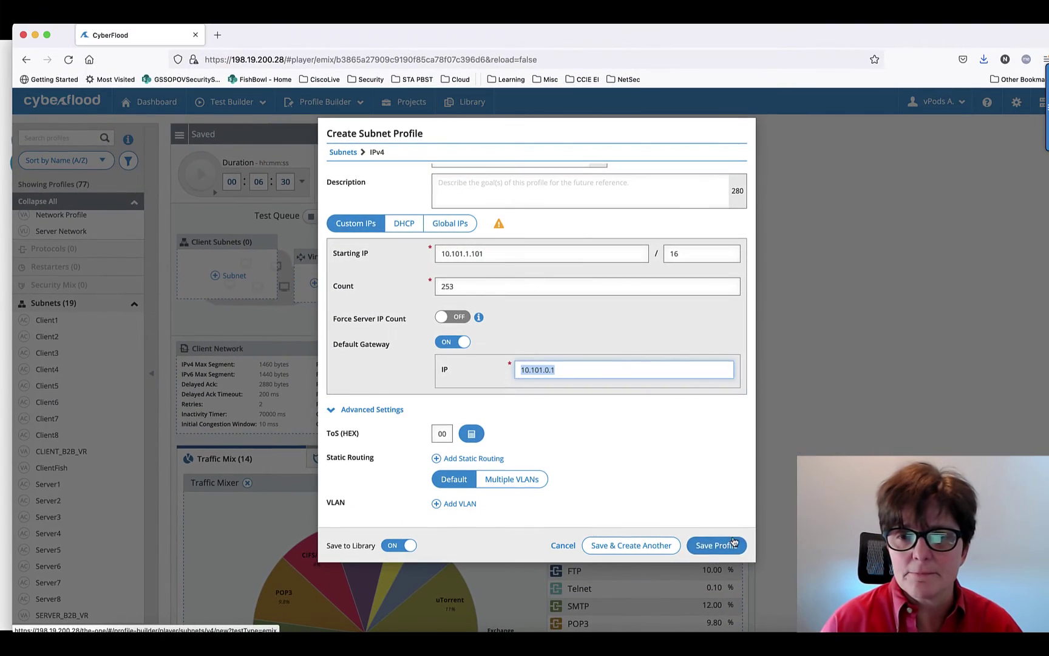
pyautogui.click(777, 649)
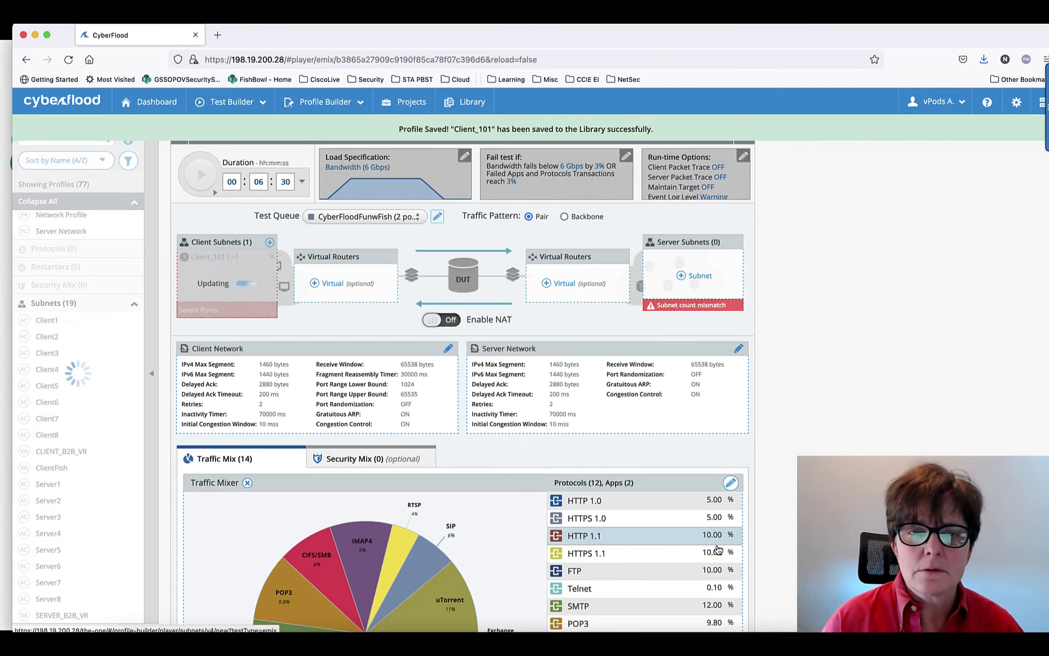
# - Assign 10G port 1/1 of SPT-C100-S3 to the Client_101 subnet
pyautogui.moveTo(272, 346)
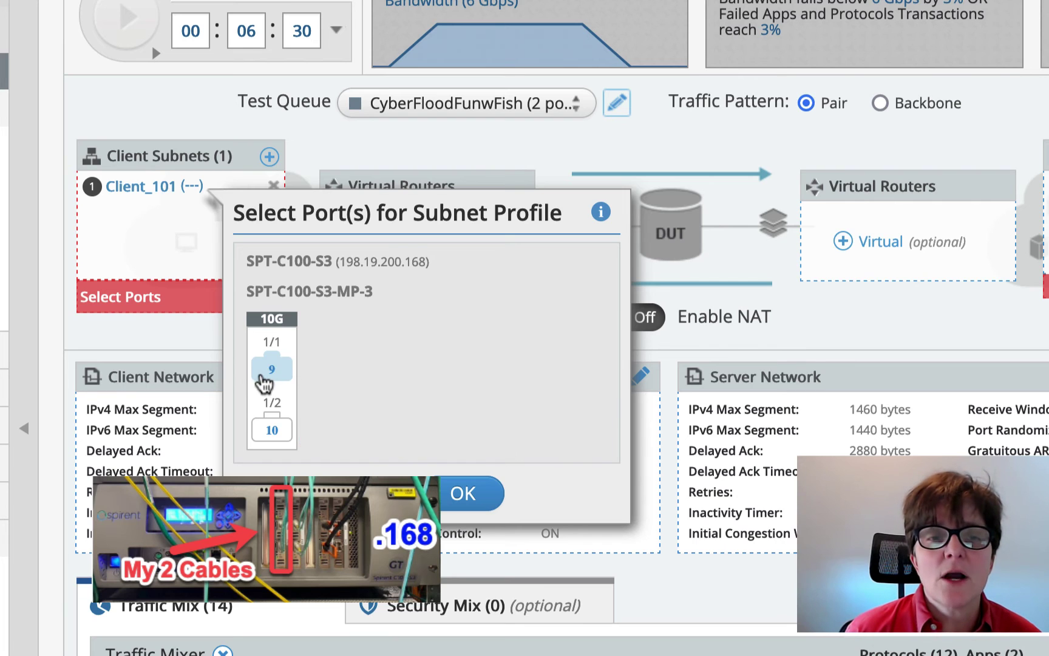
pyautogui.click(272, 368)
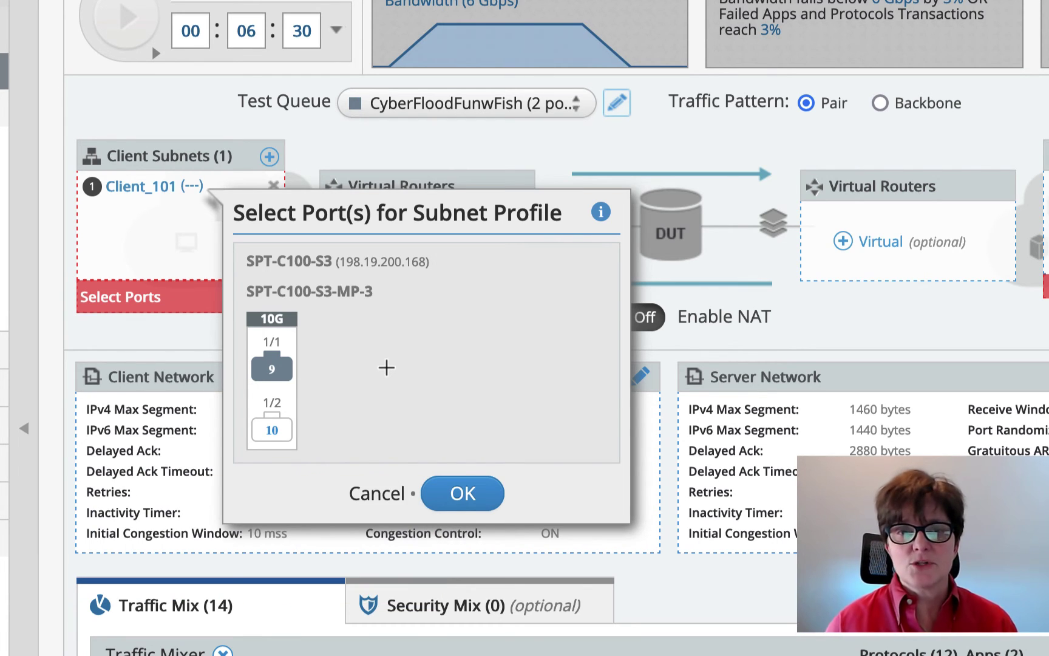
pyautogui.click(477, 495)
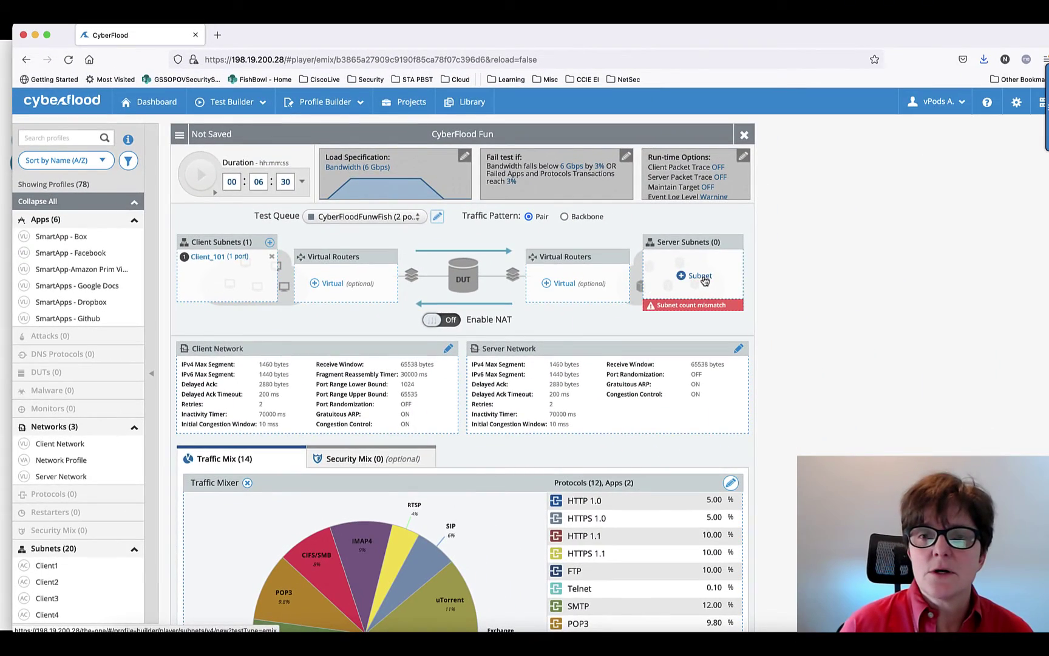
# - Start a new IPv4 subnet profile for the server side and name it Server_201
pyautogui.click(773, 267)
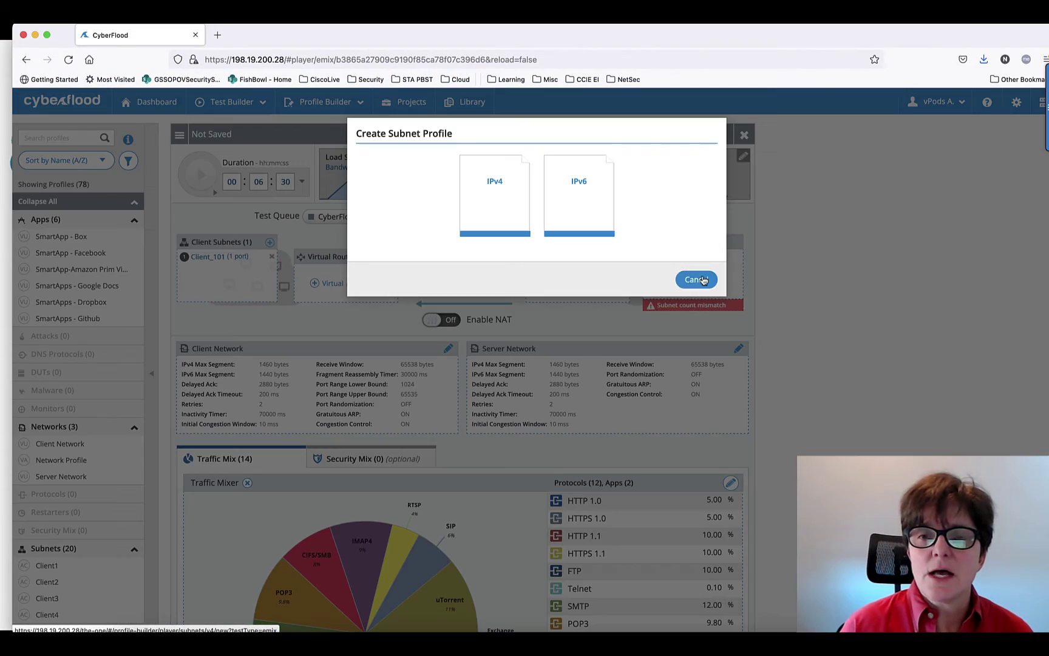
pyautogui.click(495, 181)
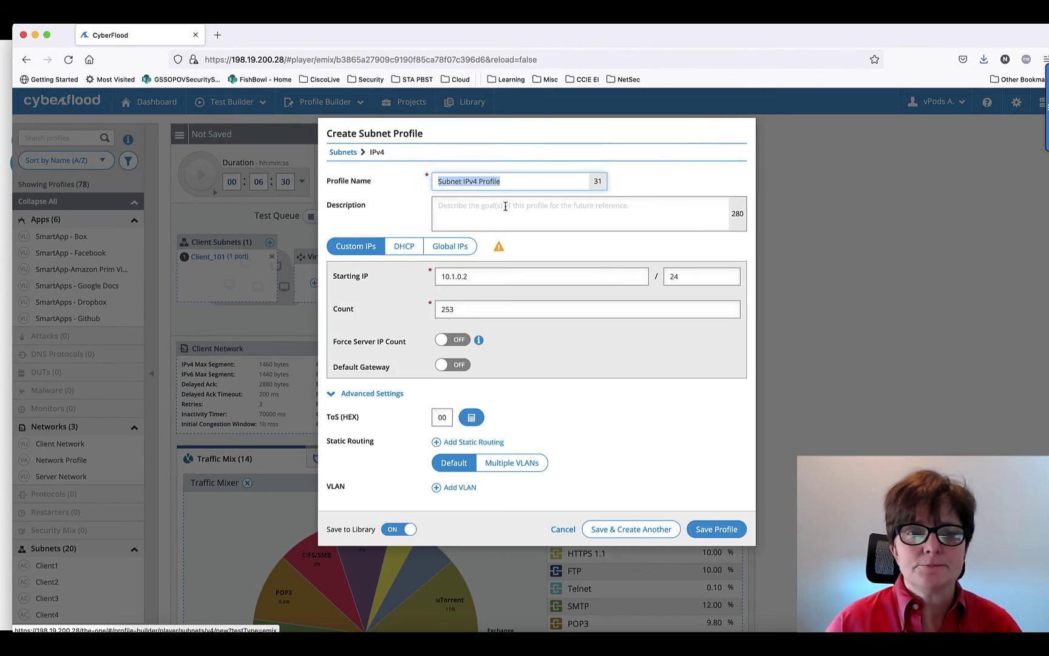
pyautogui.write('Server')
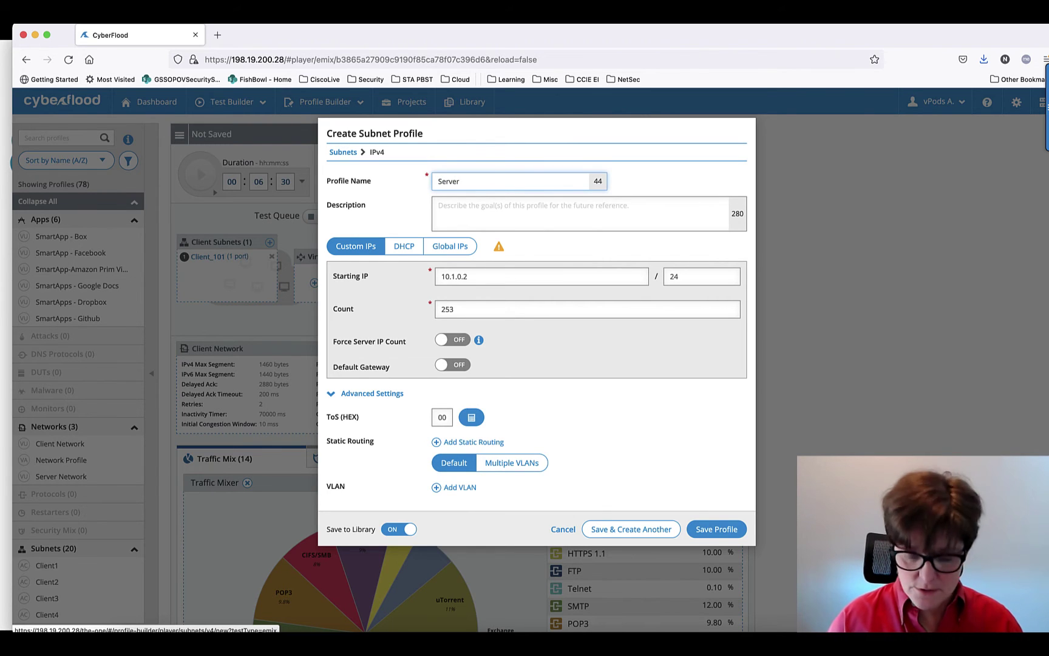
pyautogui.write('_111')
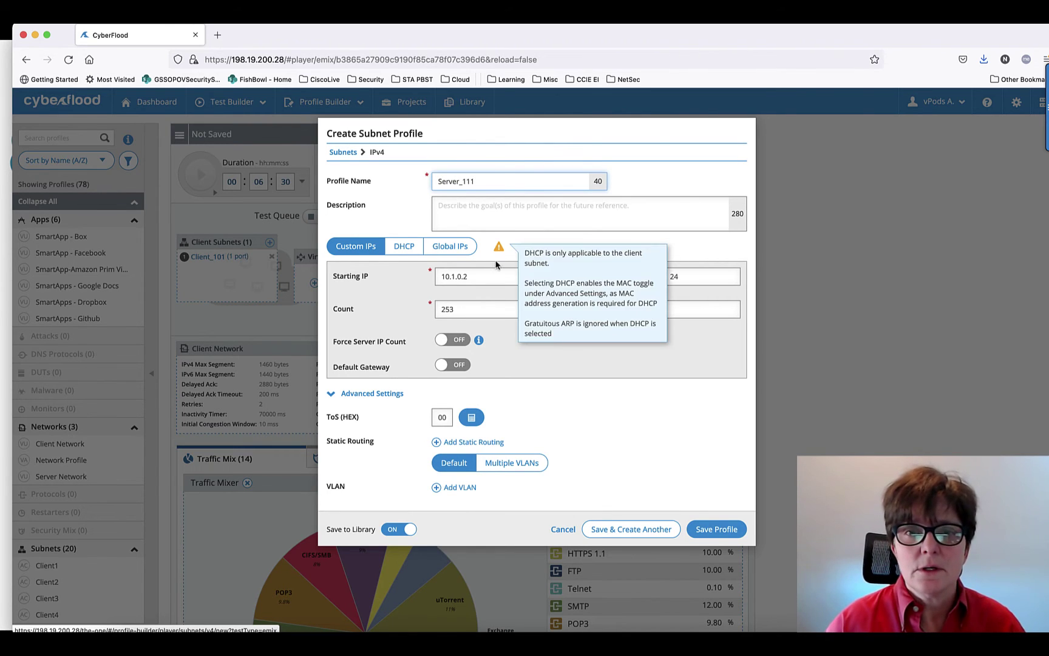
pyautogui.moveTo(484, 274); pyautogui.dragTo(388, 270)
pyautogui.write('1')
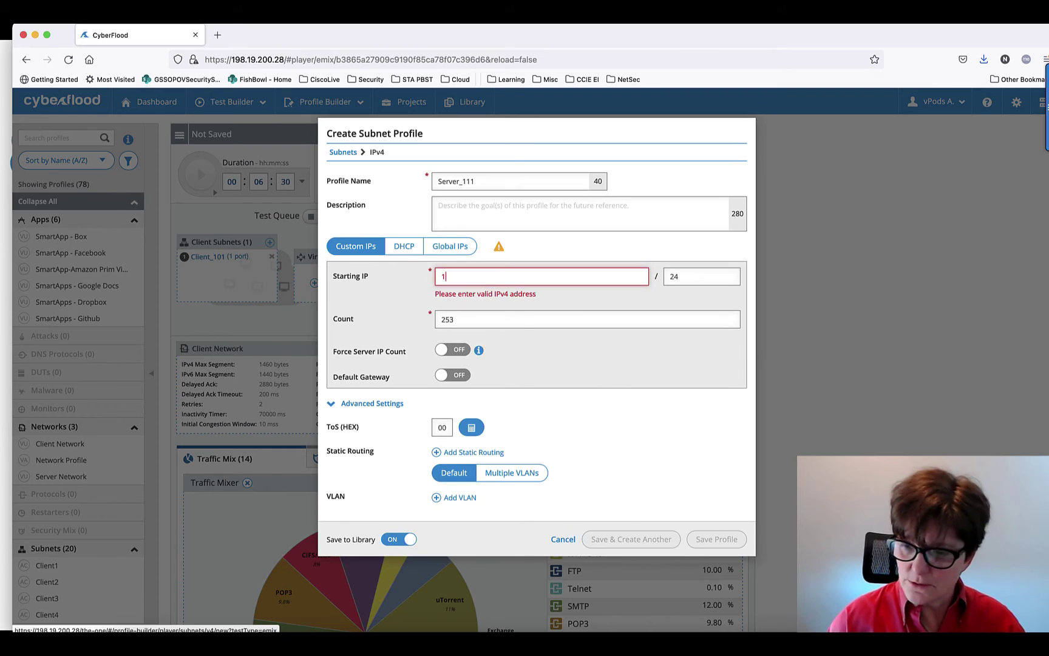
pyautogui.click(492, 183)
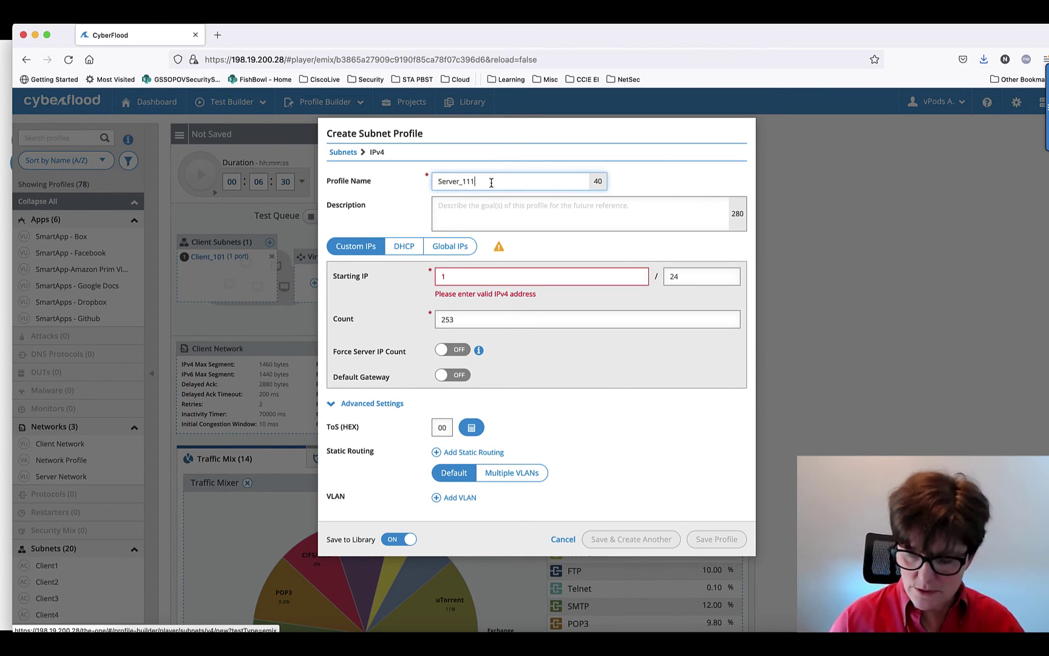
pyautogui.press('BackSpace')
pyautogui.press('BackSpace')
pyautogui.write('201')
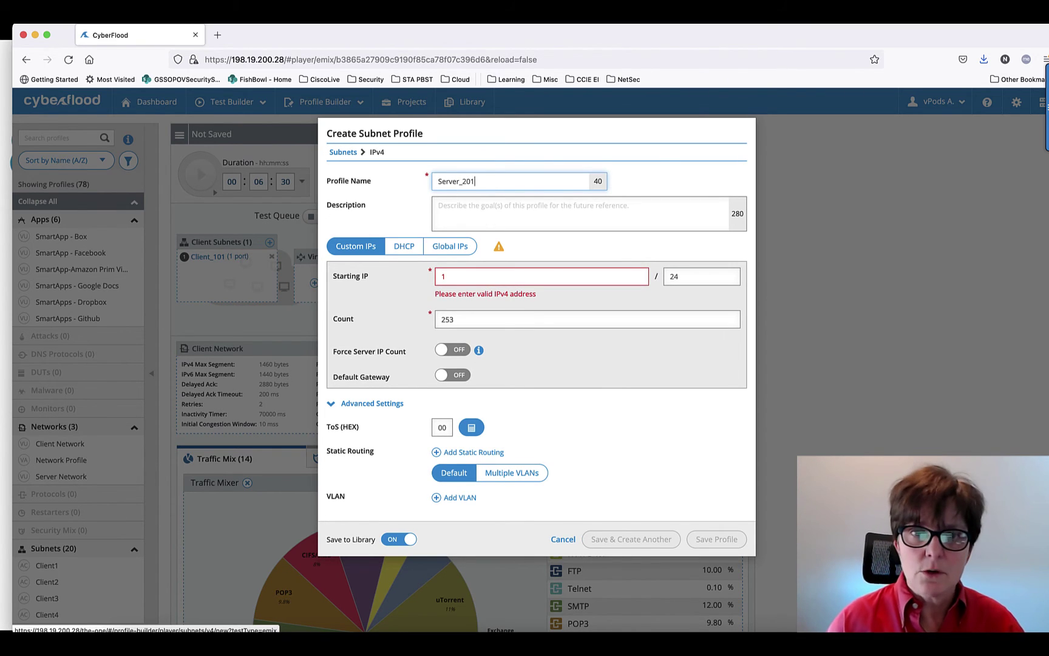
# - Set the Server_201 subnet's starting IP to 10.201.1.111 with a /16 prefix
pyautogui.click(465, 277)
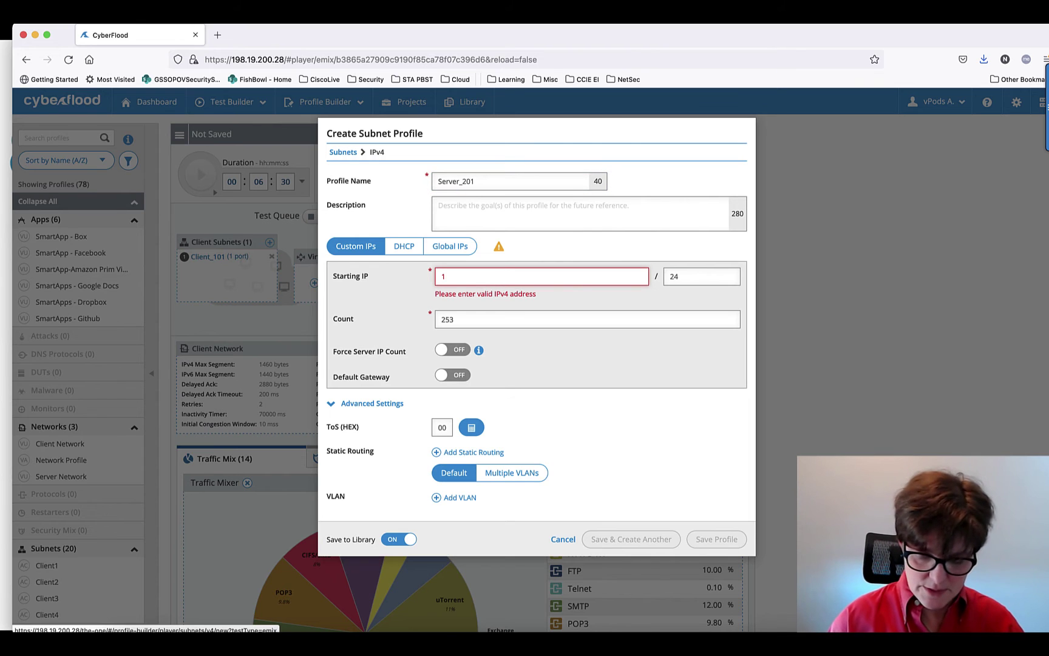
pyautogui.write('0.201.1.')
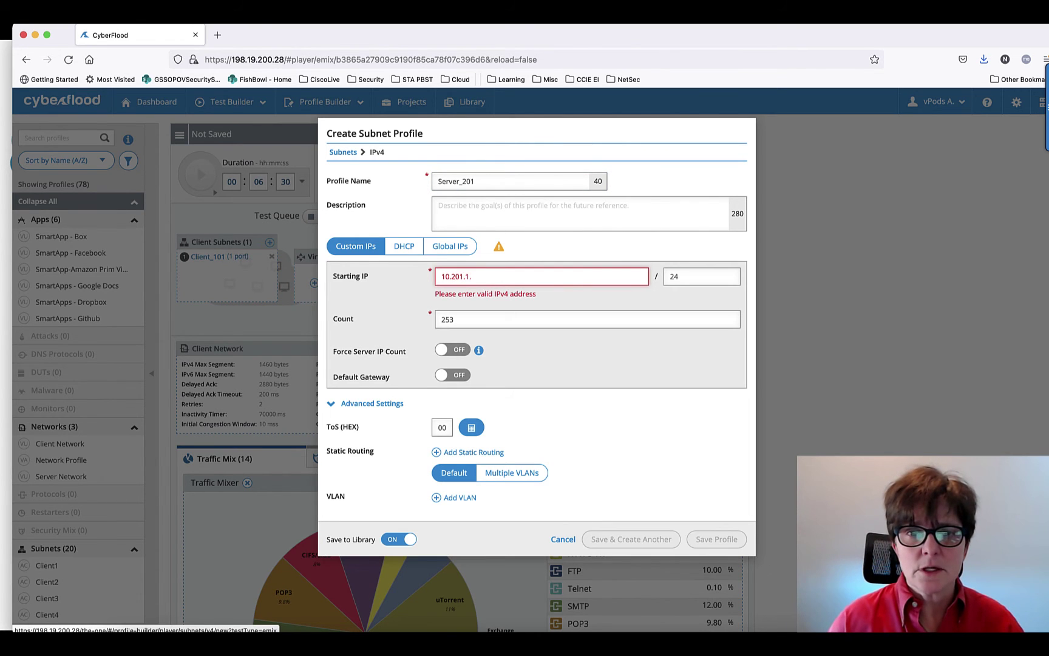
pyautogui.write('111')
pyautogui.press('Tab')
pyautogui.write('1')
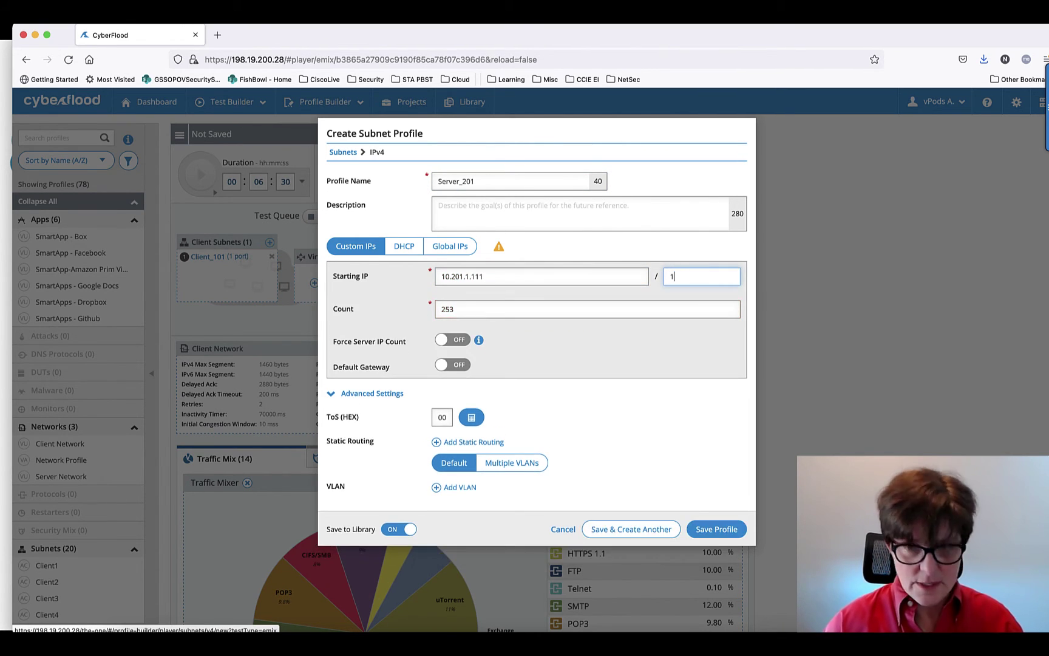
pyautogui.write('6')
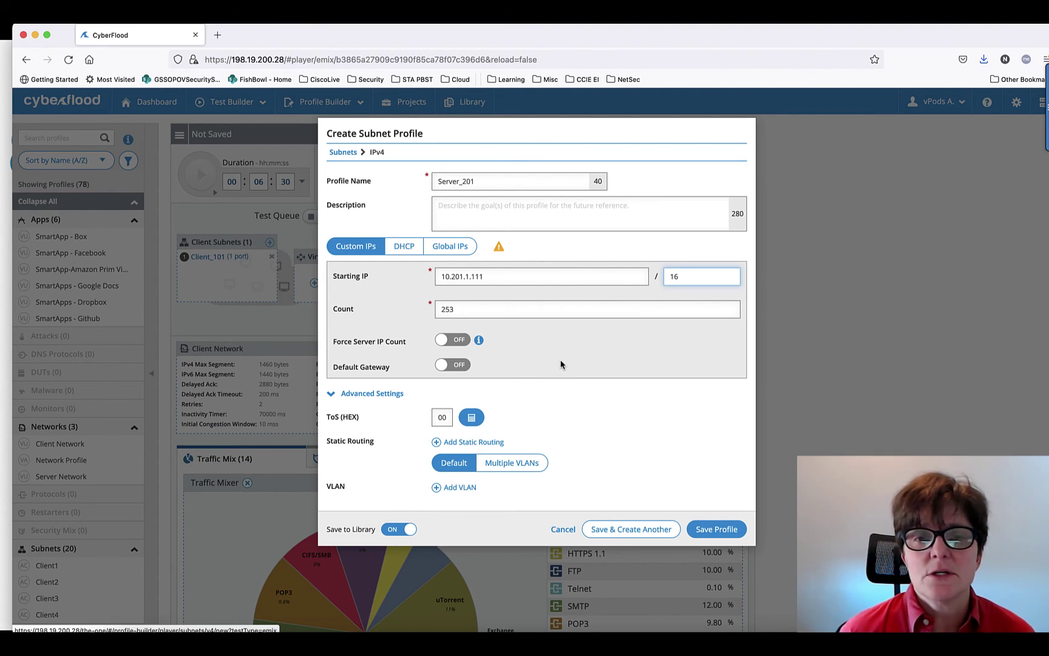
# - Enable the default gateway at 10.201.0.1 for Server_201 and save the subnet profile
pyautogui.click(462, 367)
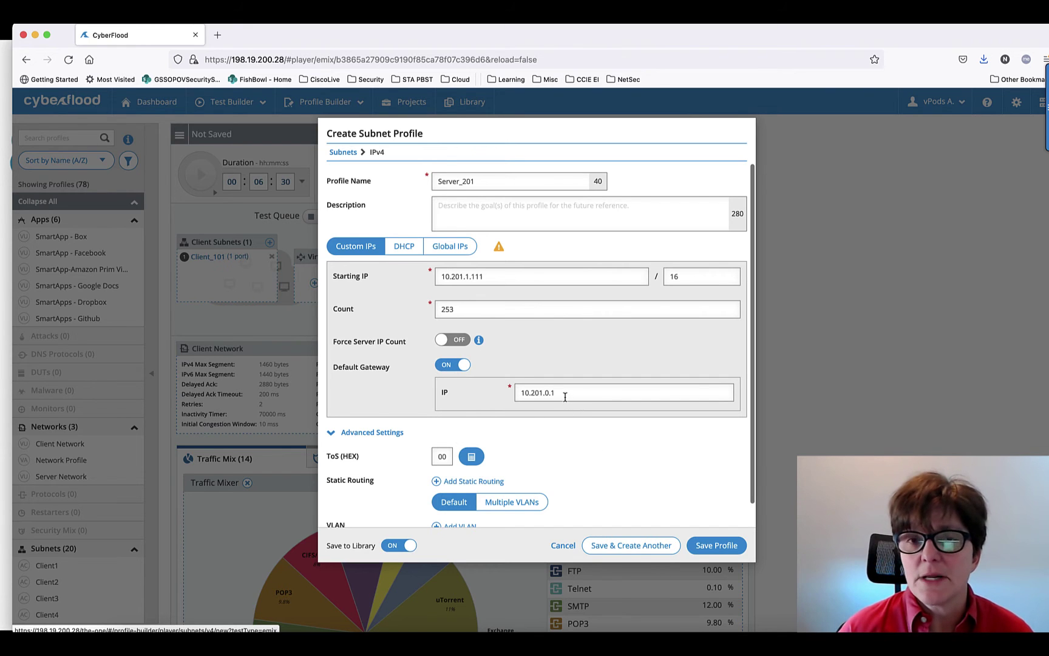
pyautogui.scroll(-1, 621, 473)
pyautogui.click(715, 547)
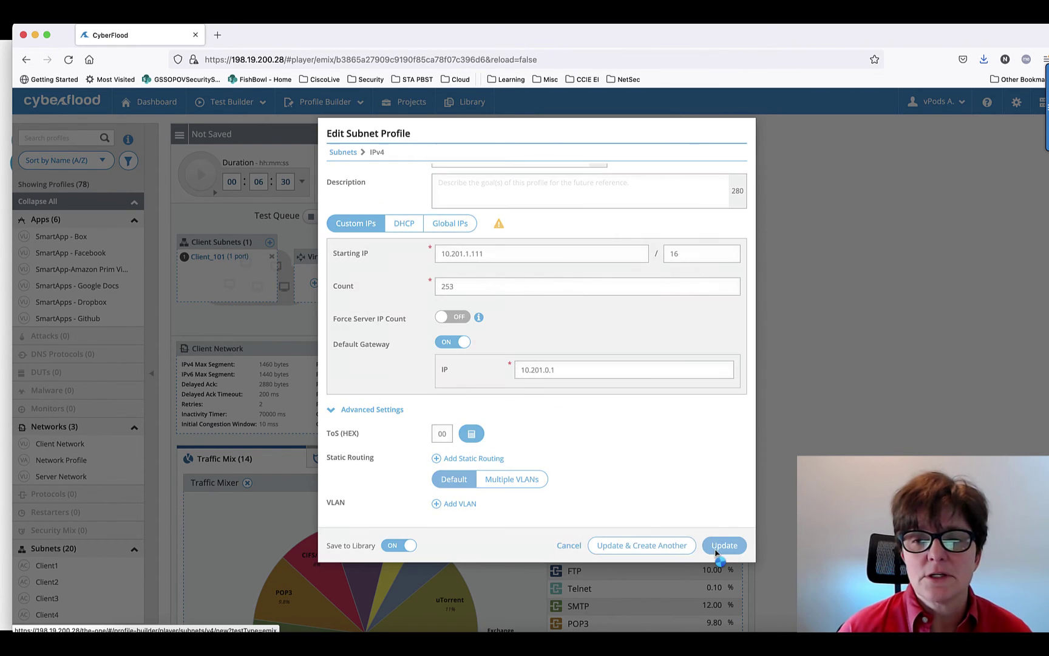
pyautogui.click(723, 545)
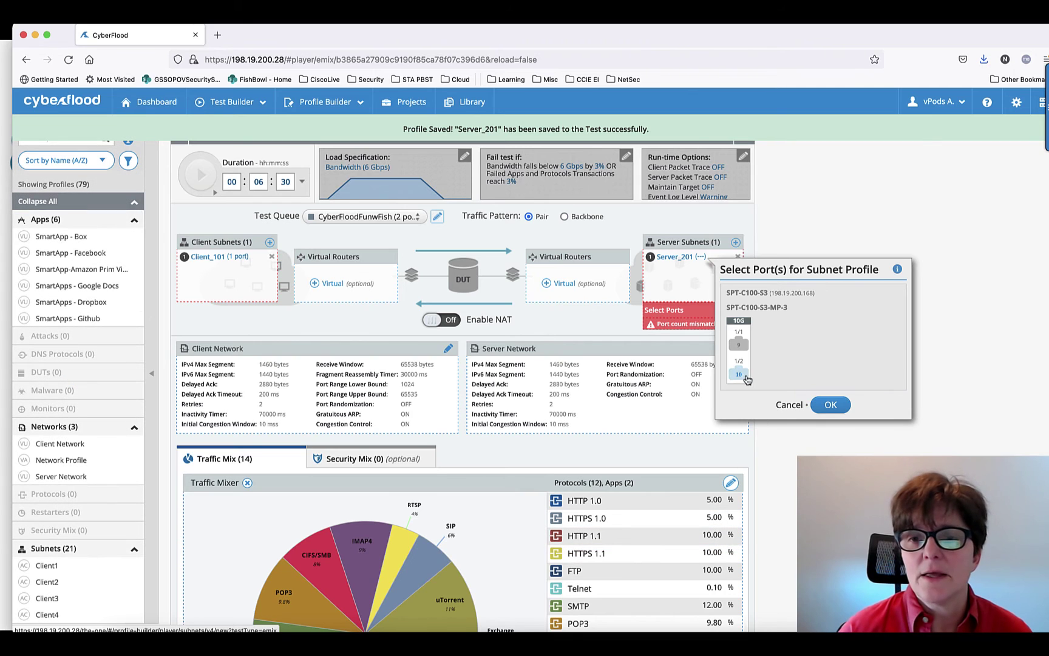
# - Assign 10G port 1/2 of SPT-C100-S3 to the Server_201 subnet
pyautogui.click(745, 377)
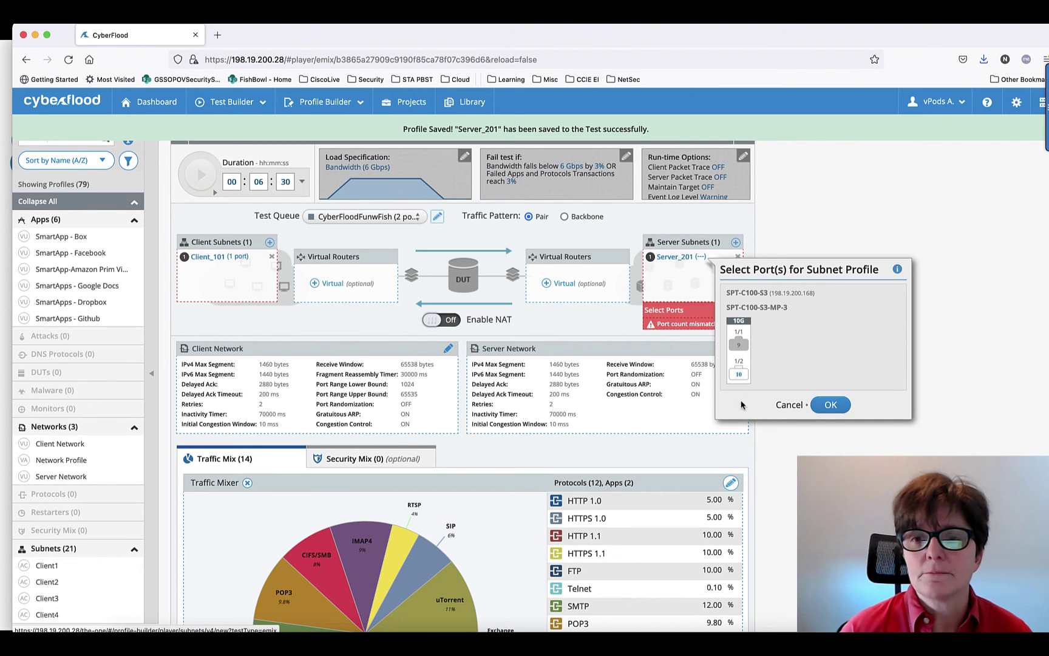
pyautogui.click(738, 374)
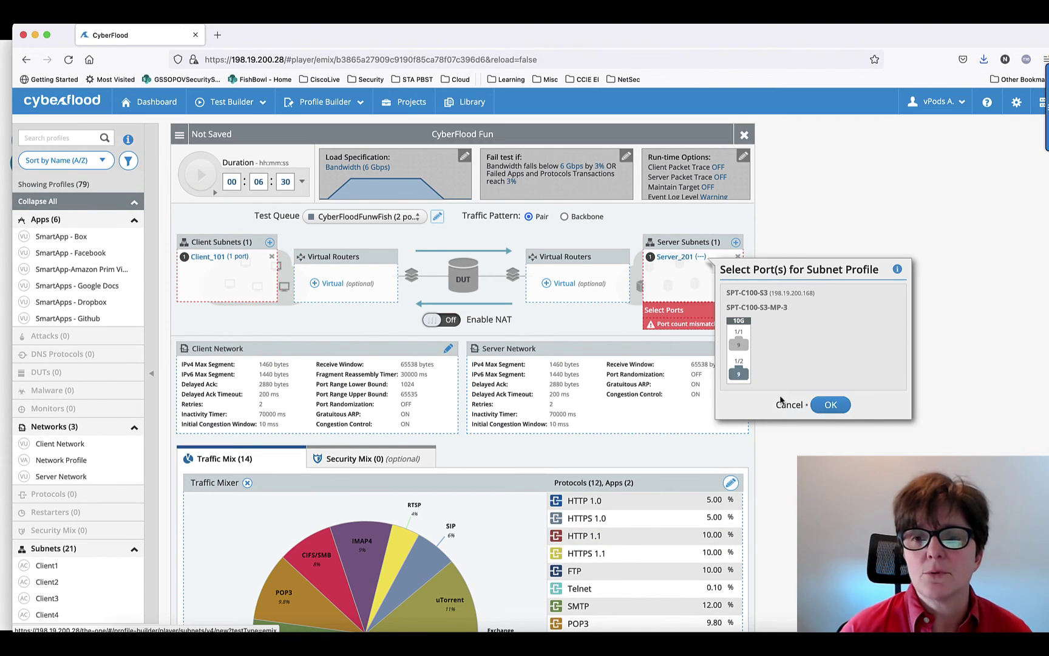
pyautogui.click(831, 405)
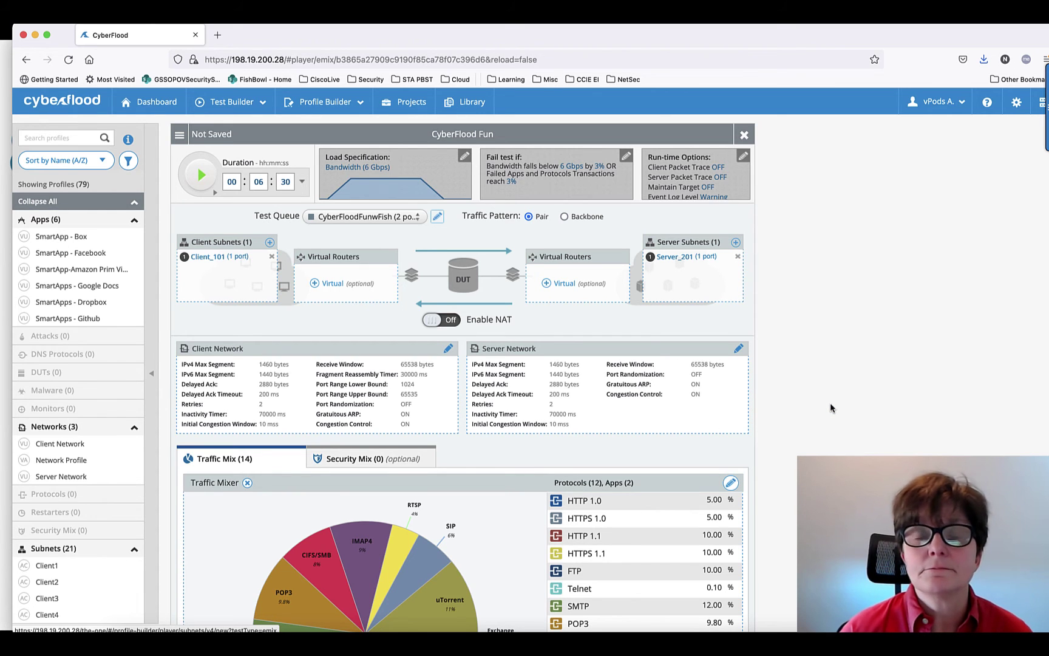
# - Save the CyberFlood Fun test, overwriting its existing test profile settings
pyautogui.click(180, 134)
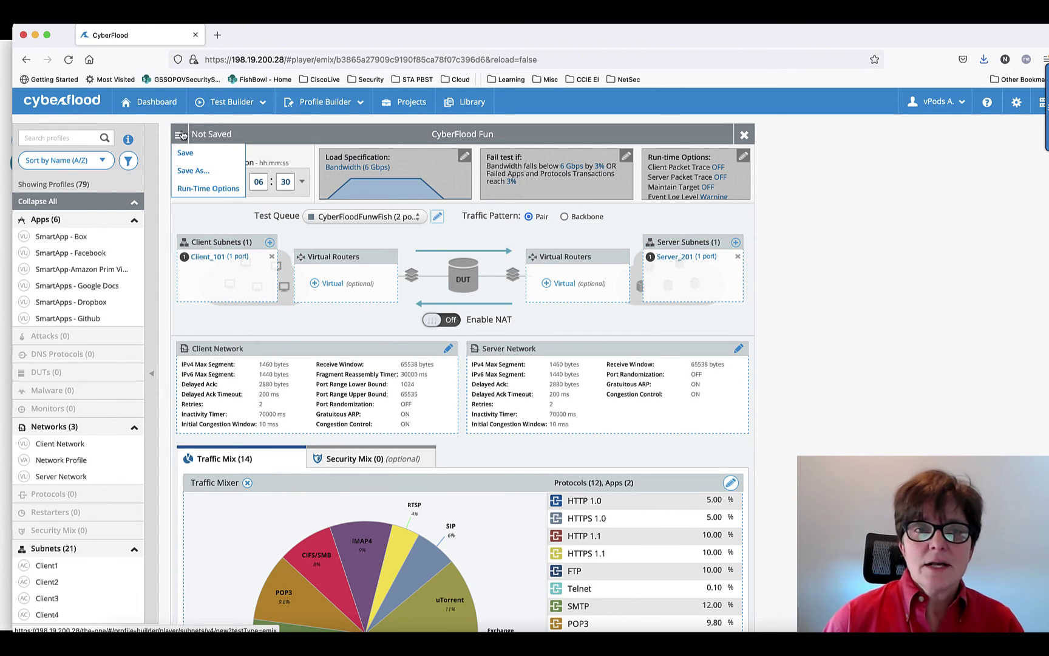
pyautogui.click(185, 153)
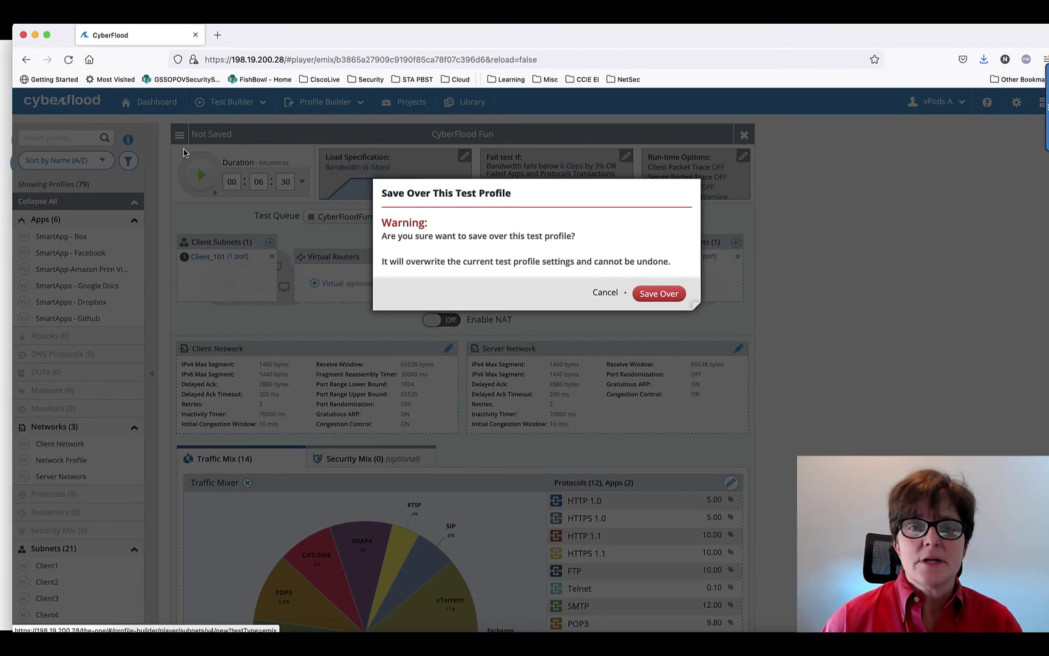
pyautogui.click(679, 295)
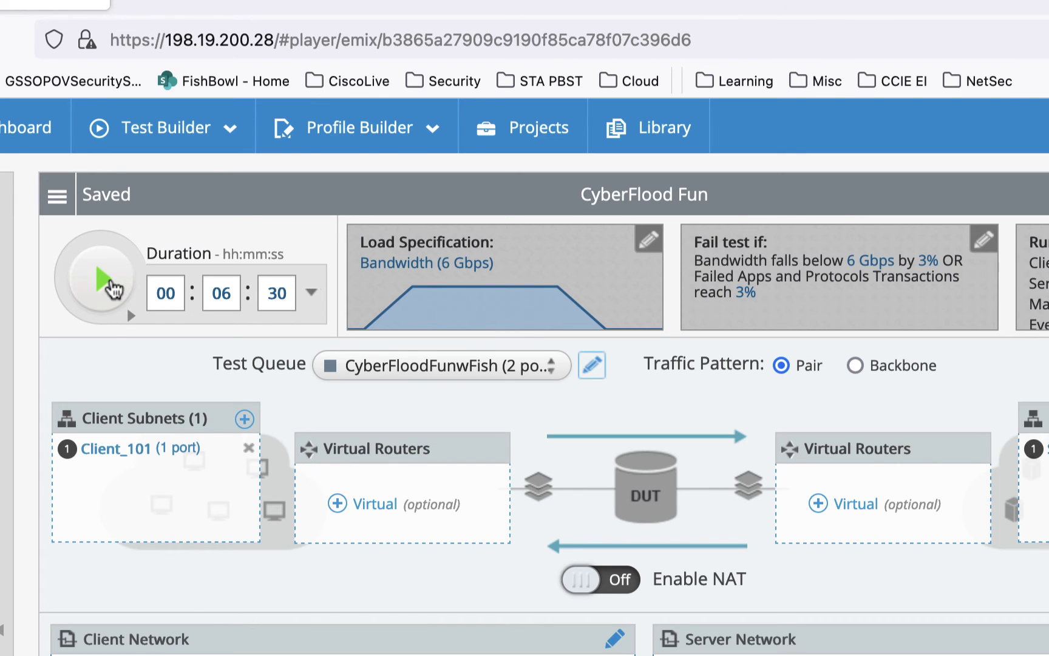
# - Start the CyberFlood Fun test and examine the desired load ramp in the live load specification chart
pyautogui.click(112, 290)
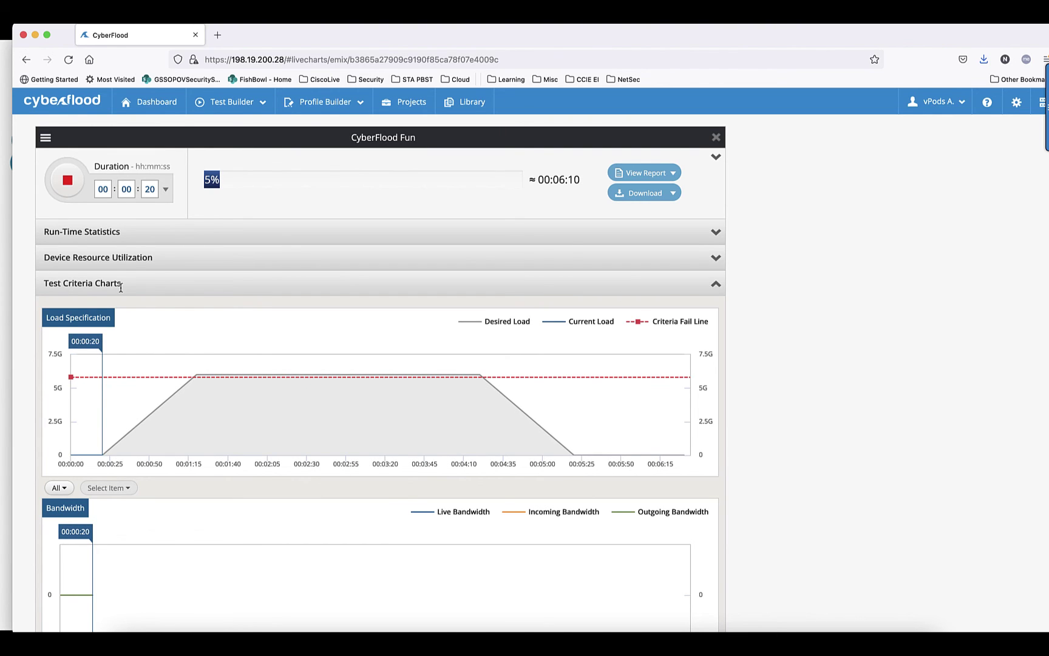
pyautogui.moveTo(99, 469)
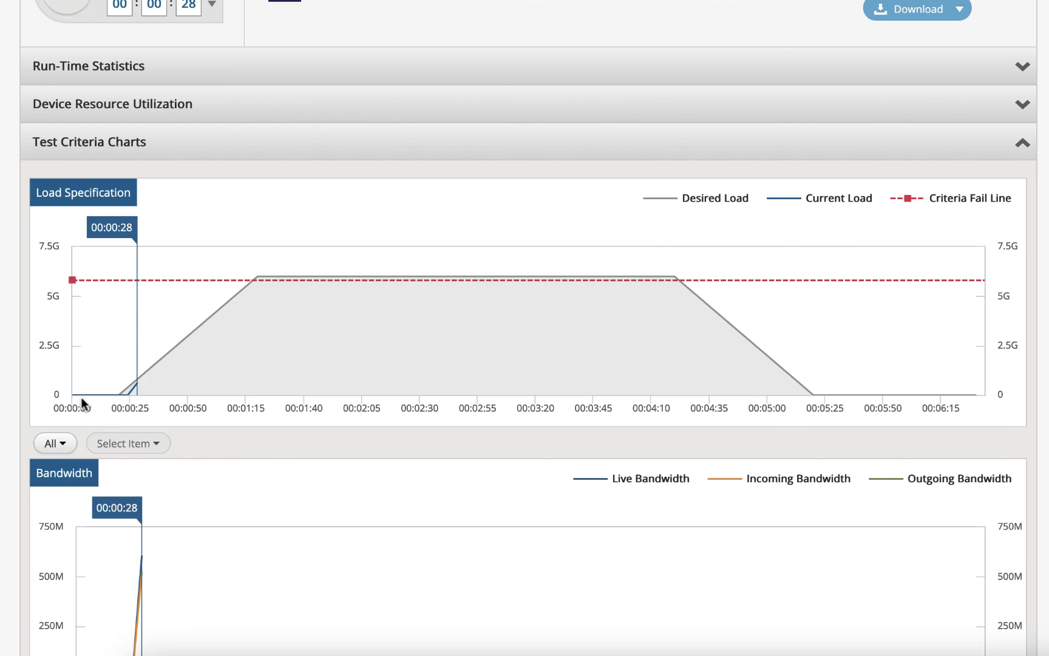
pyautogui.moveTo(134, 396)
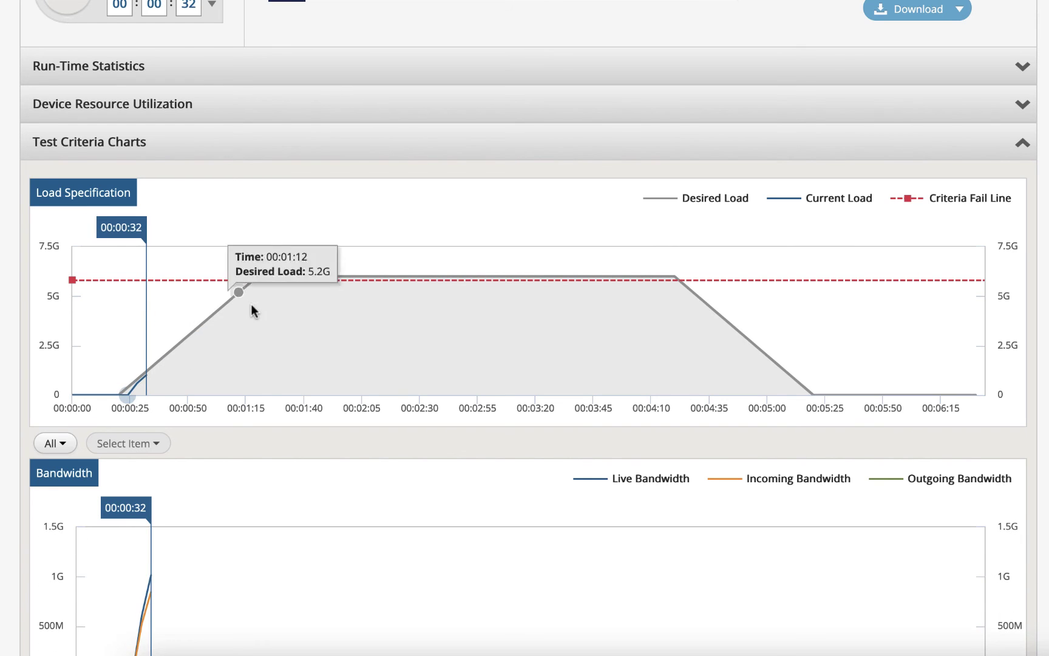
pyautogui.moveTo(263, 287)
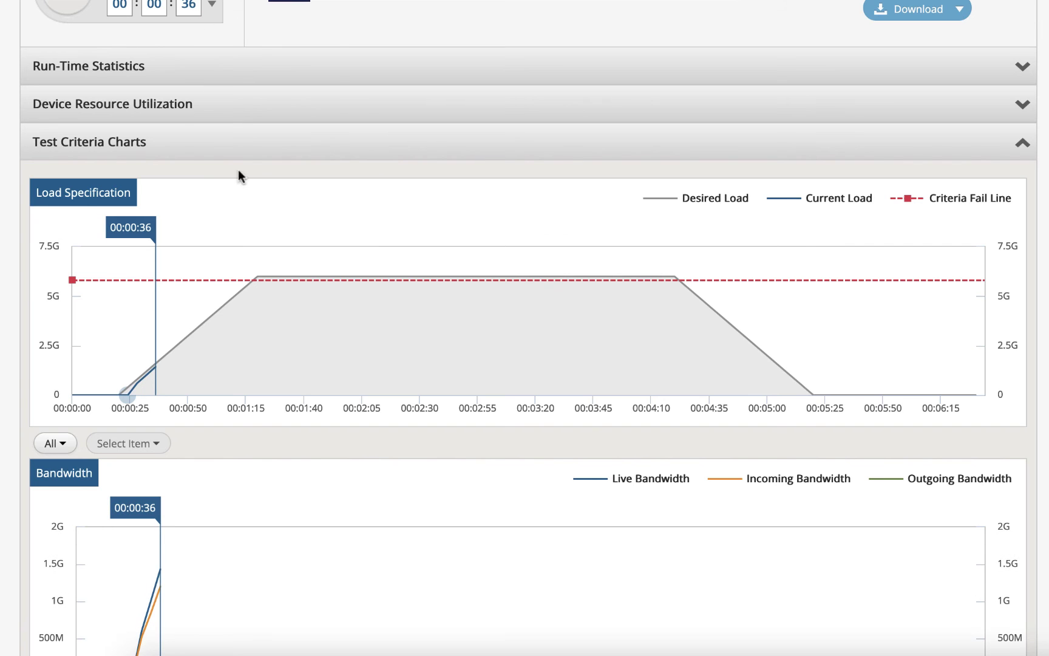
# - Hide the incoming and outgoing bandwidth series so the Bandwidth chart plots only live bandwidth
pyautogui.moveTo(161, 361)
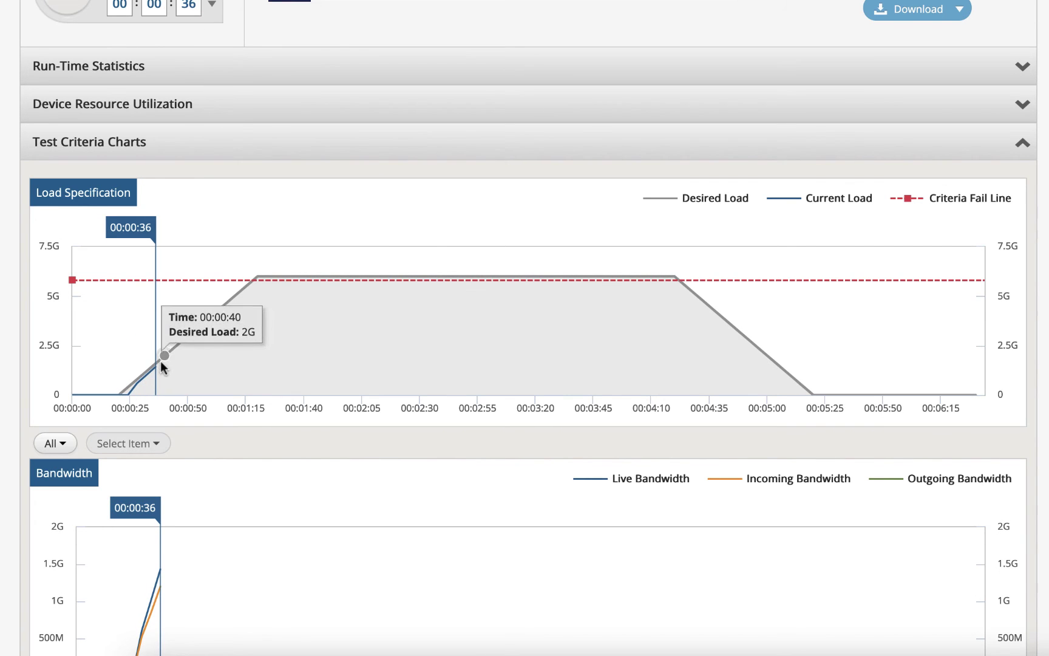
pyautogui.scroll(-5, 989, 407)
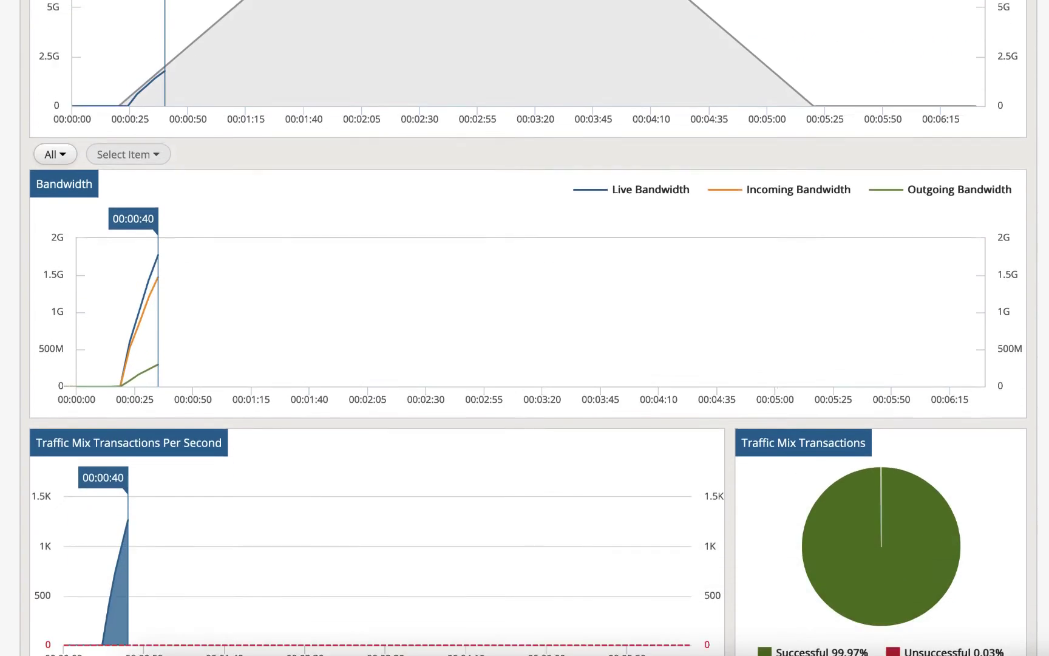
pyautogui.scroll(-1, 528, 328)
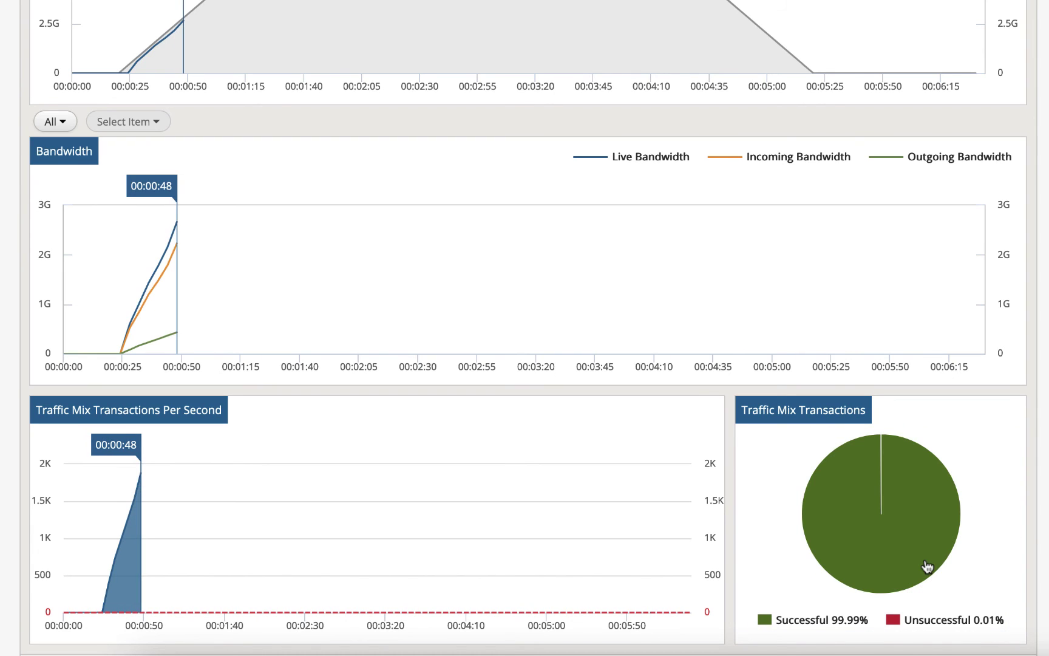
pyautogui.click(799, 158)
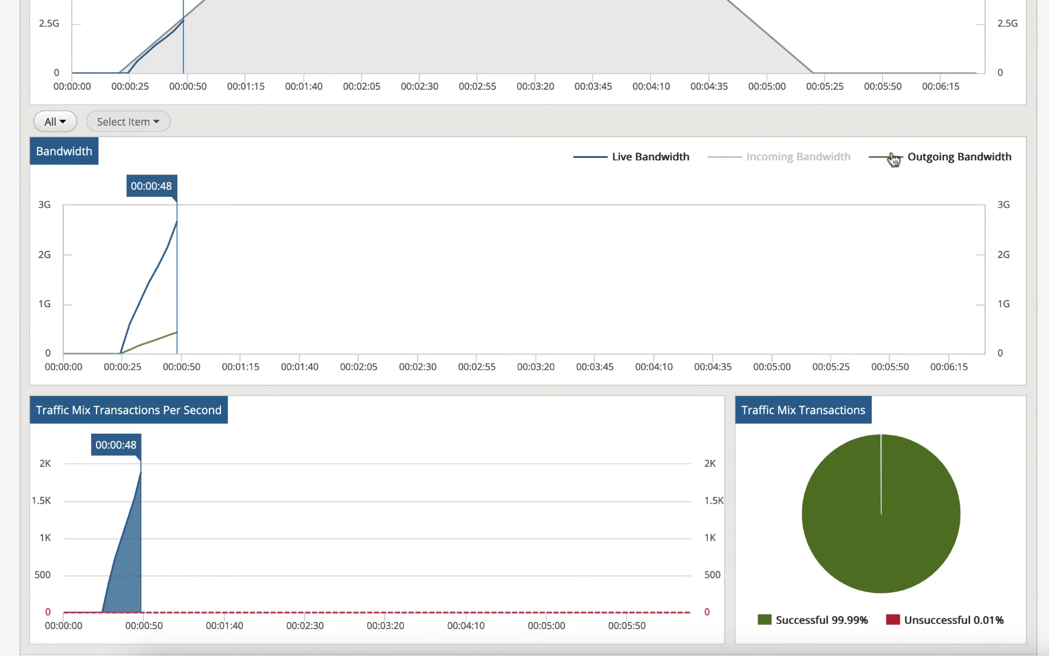
pyautogui.click(930, 159)
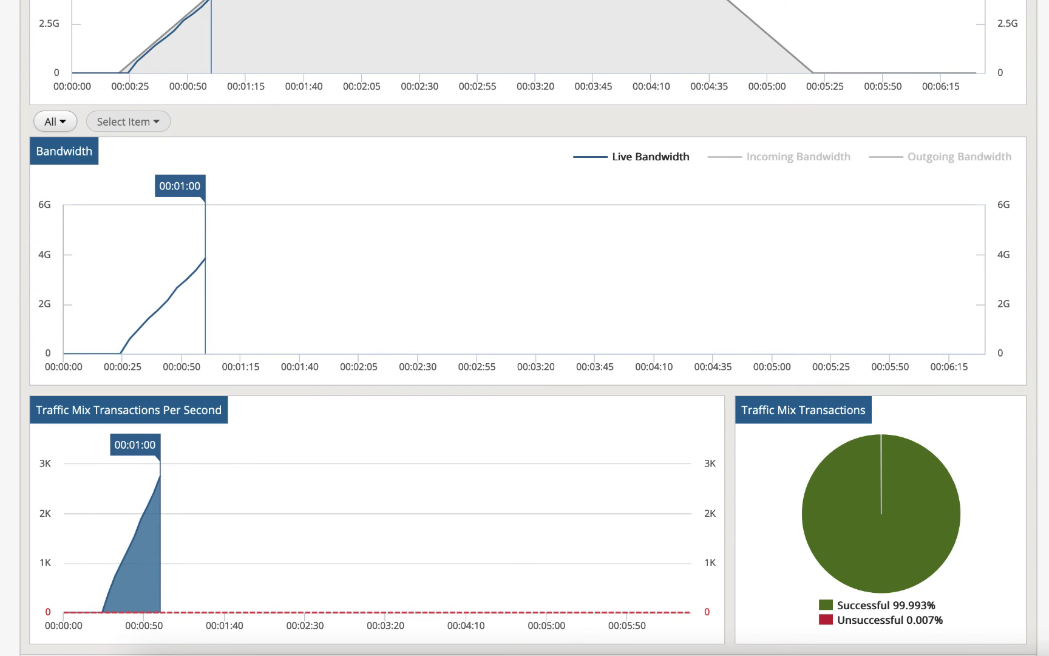
# - Compare the current load against the desired load and criteria fail line, alongside the live bandwidth curve
pyautogui.scroll(4, 525, 328)
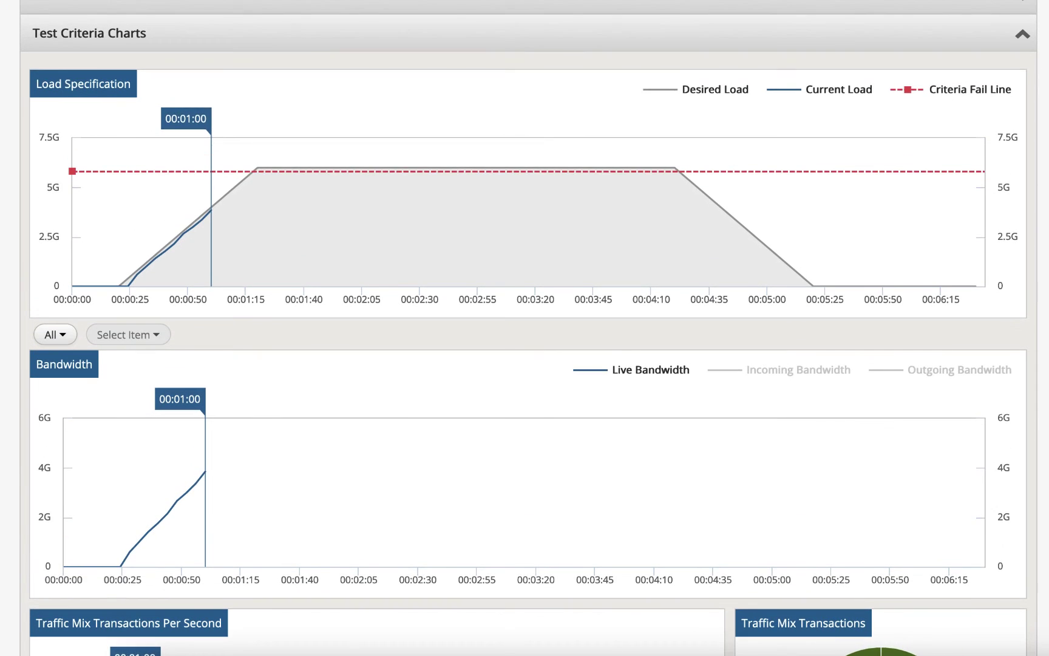
pyautogui.scroll(-2, 524, 328)
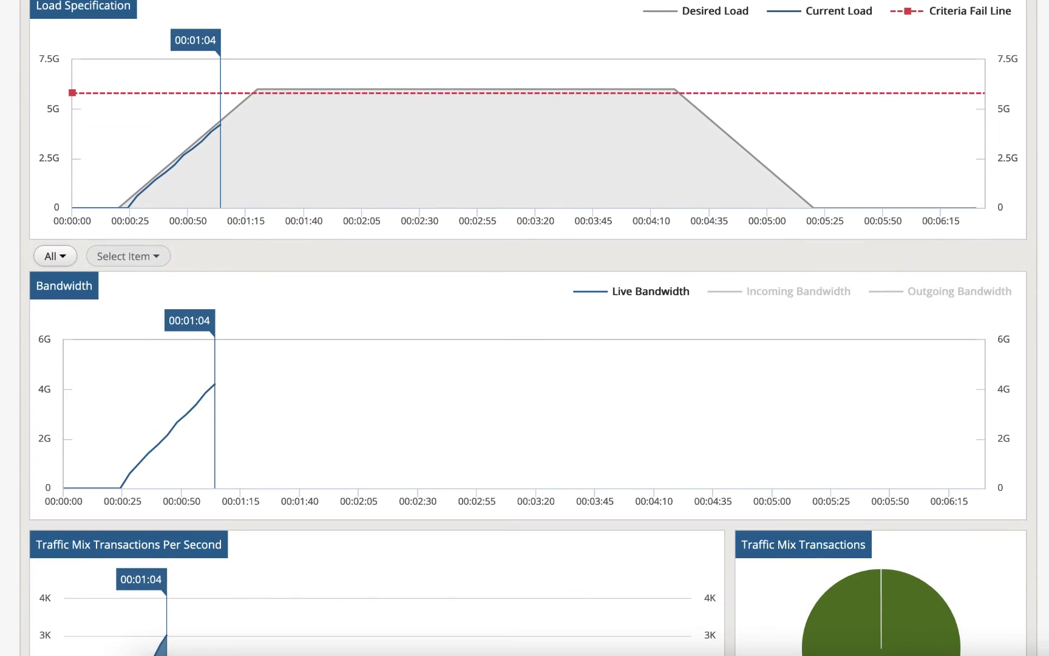
pyautogui.scroll(1, 129, 34)
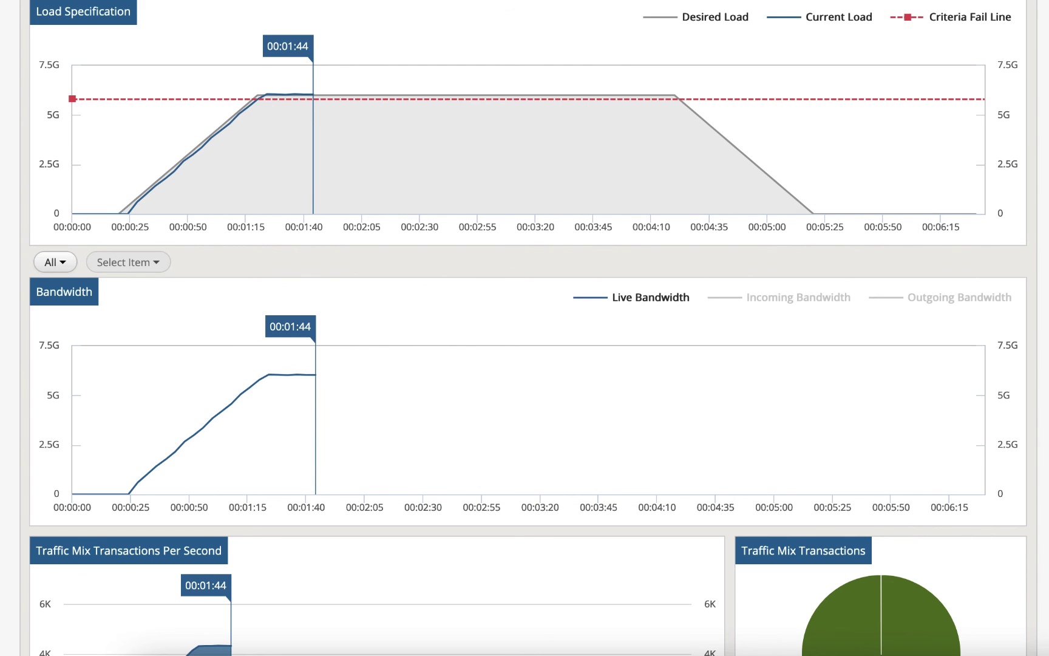
# - Examine the traffic mix transactions, network packet, protocol throughput, TCP and connection charts, and the per-protocol Traffic Mix Data table
pyautogui.scroll(-5, 716, 133)
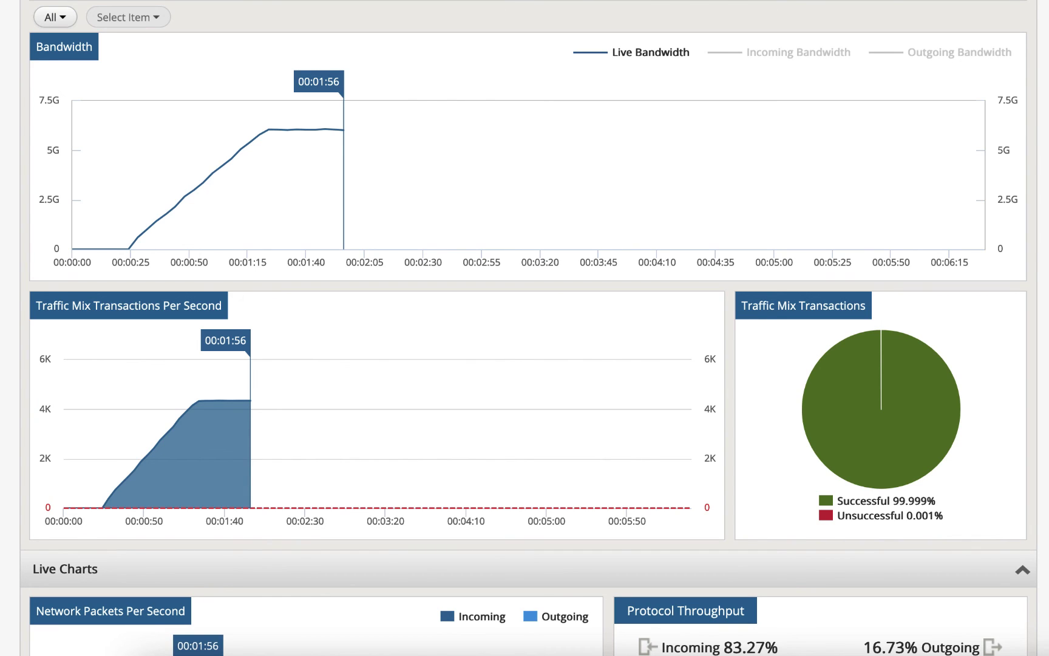
pyautogui.scroll(-9, 528, 328)
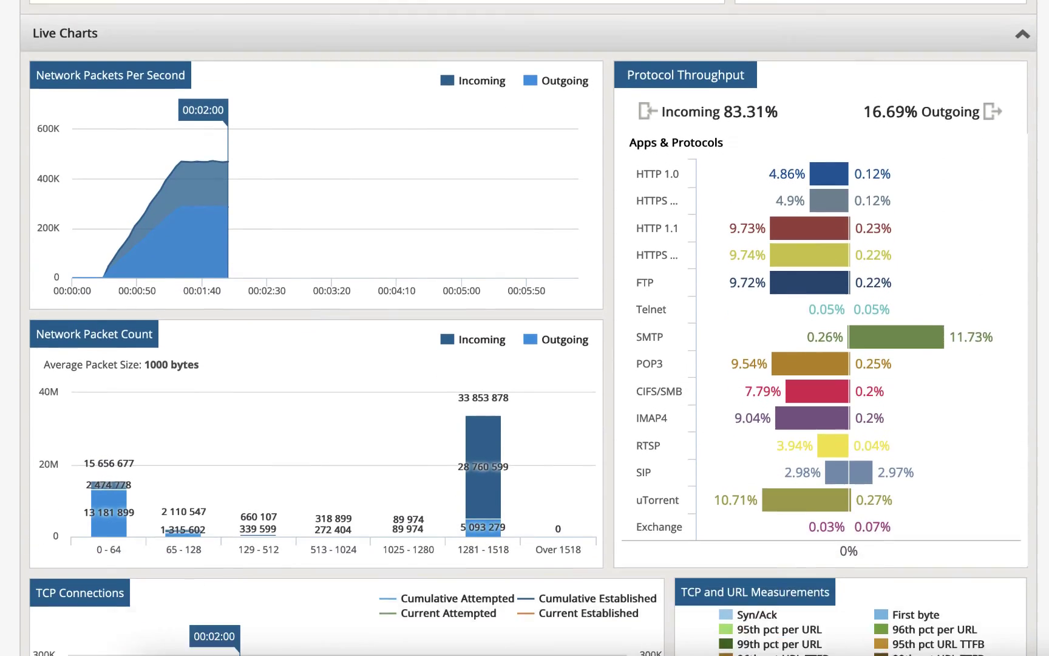
pyautogui.scroll(-1, 528, 328)
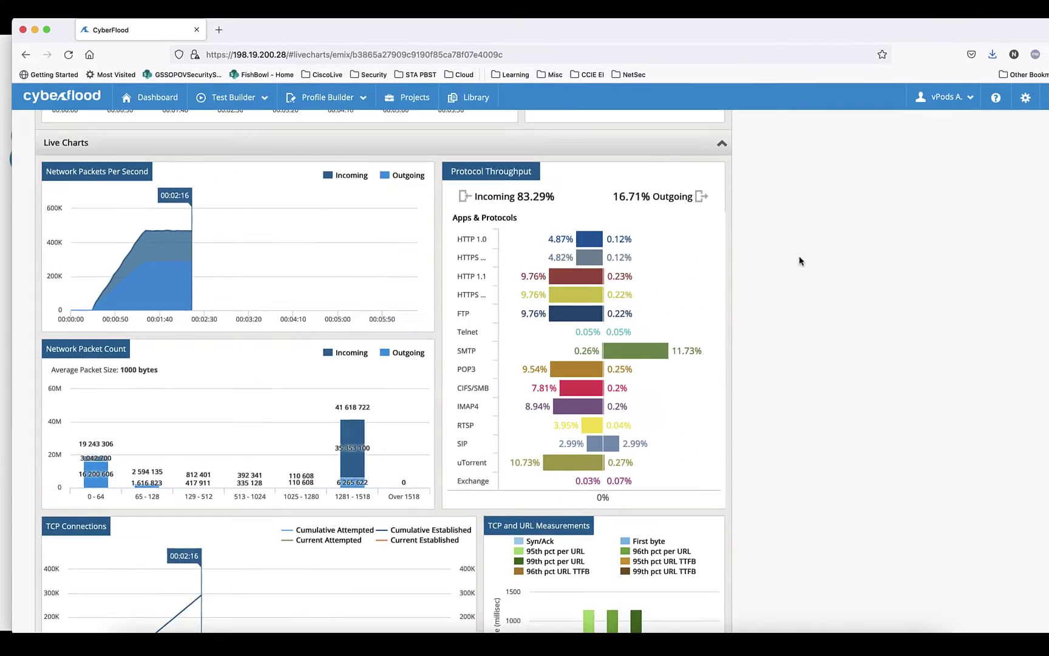
pyautogui.scroll(-10, 793, 264)
pyautogui.scroll(-3, 792, 265)
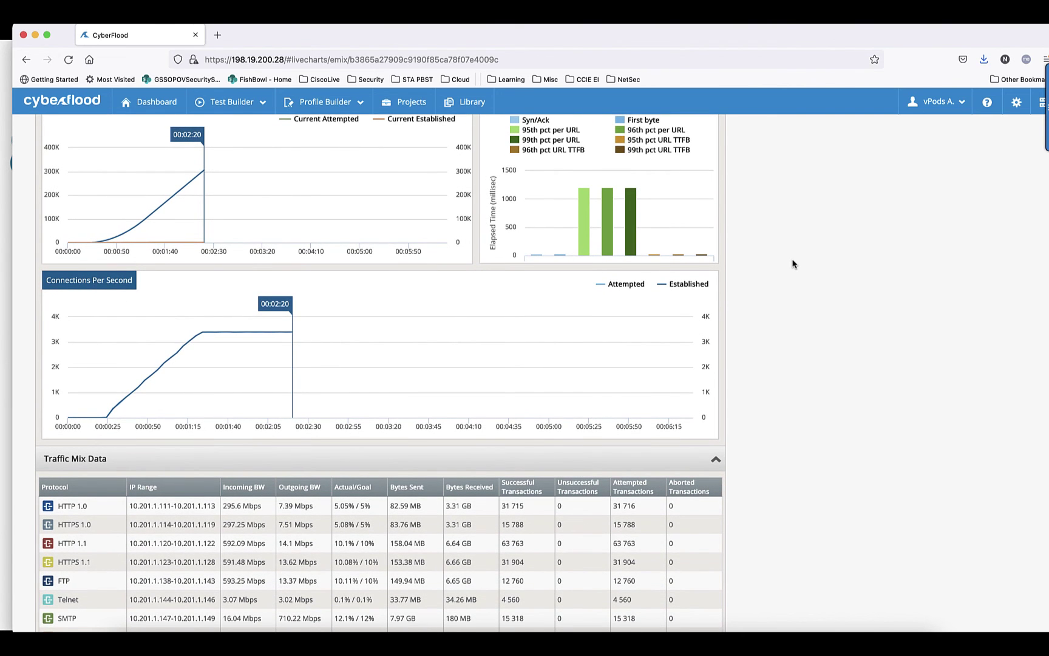
# - Expand the Run-Time Statistics to review application, TCP and Ethernet figures, and collapse the section again
pyautogui.scroll(20, 793, 265)
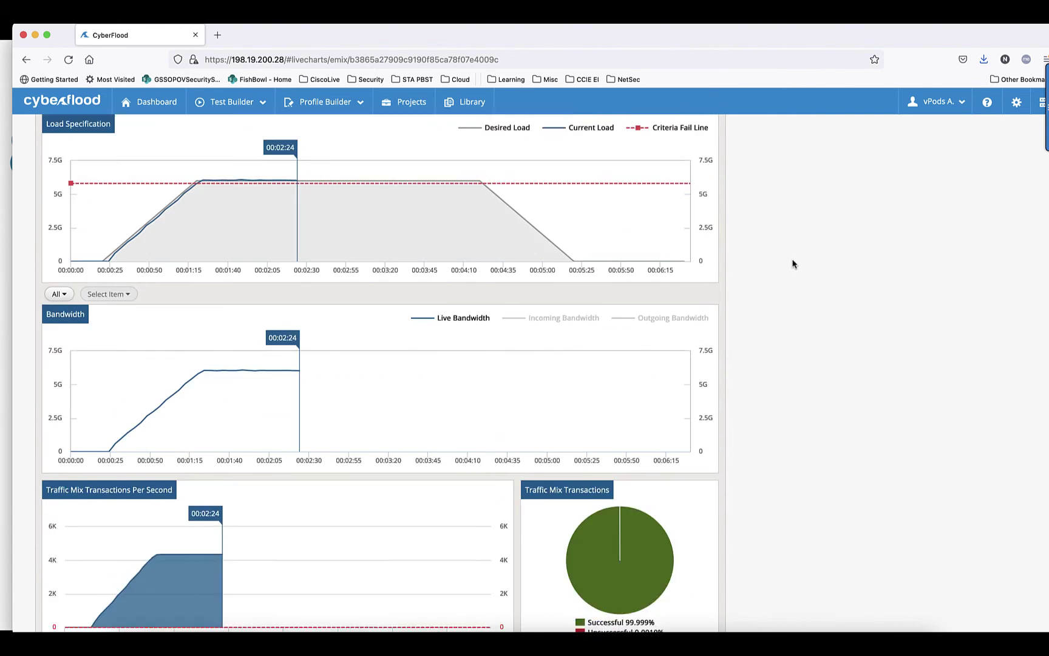
pyautogui.scroll(6, 793, 264)
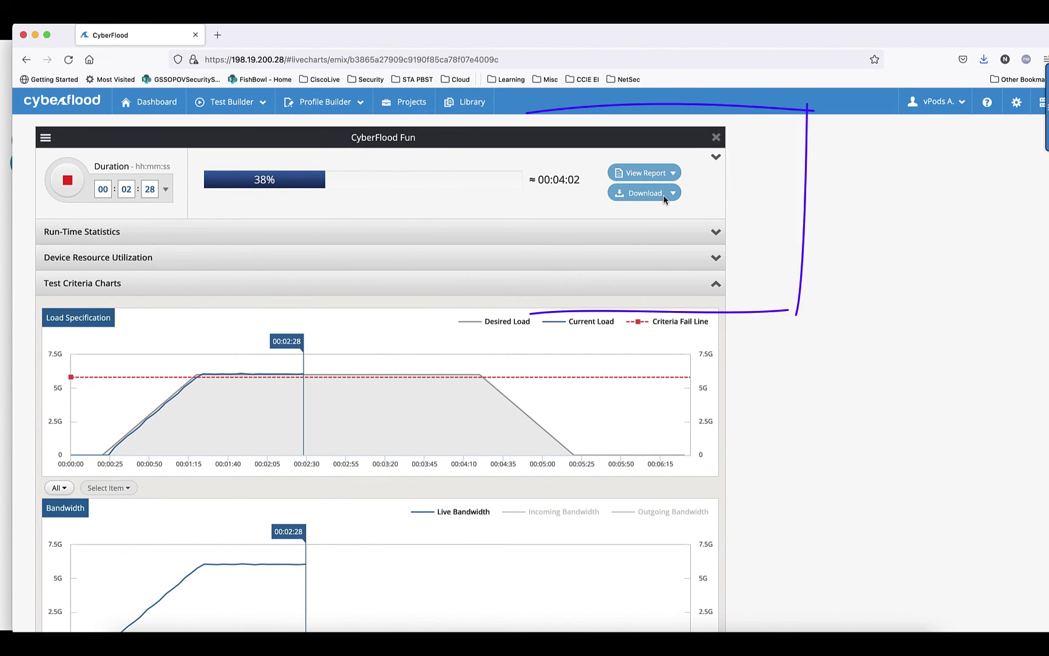
pyautogui.click(717, 233)
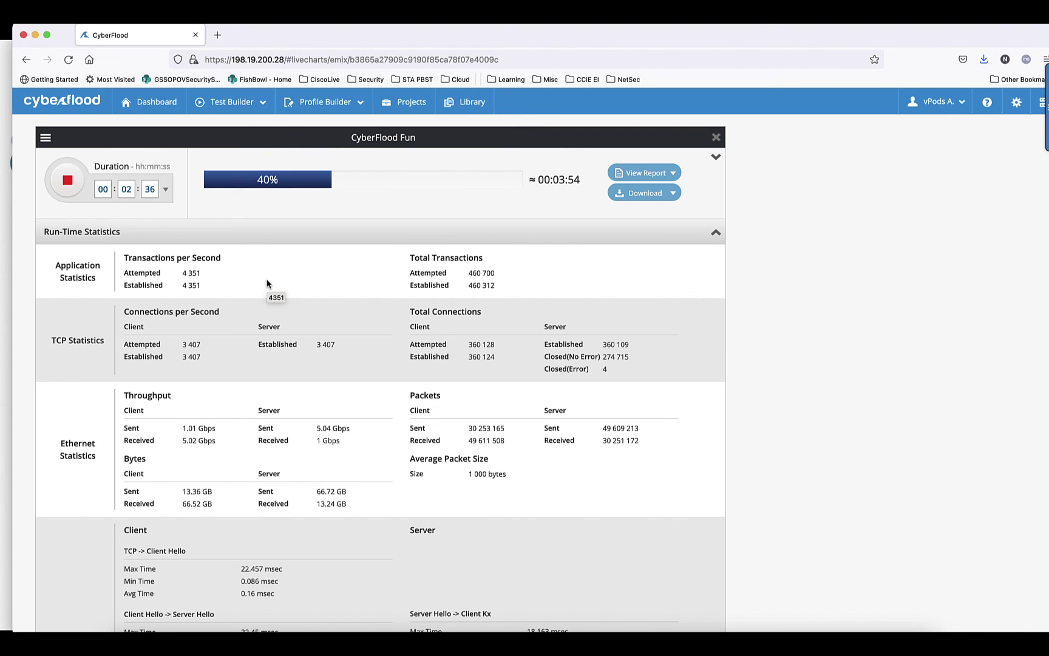
pyautogui.click(717, 236)
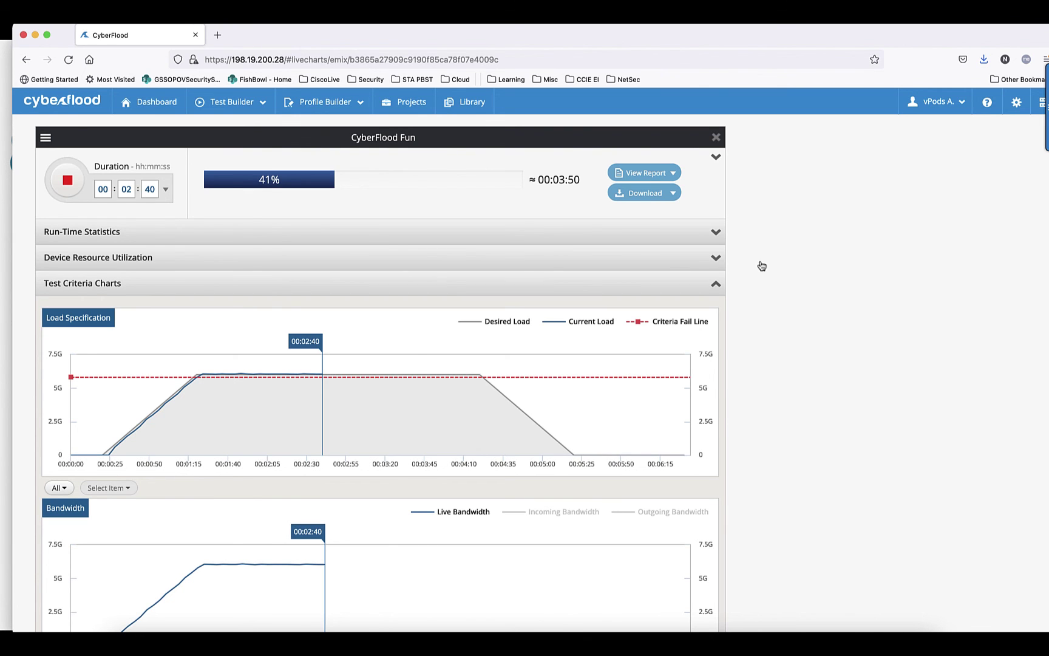
pyautogui.press('super+Tab')
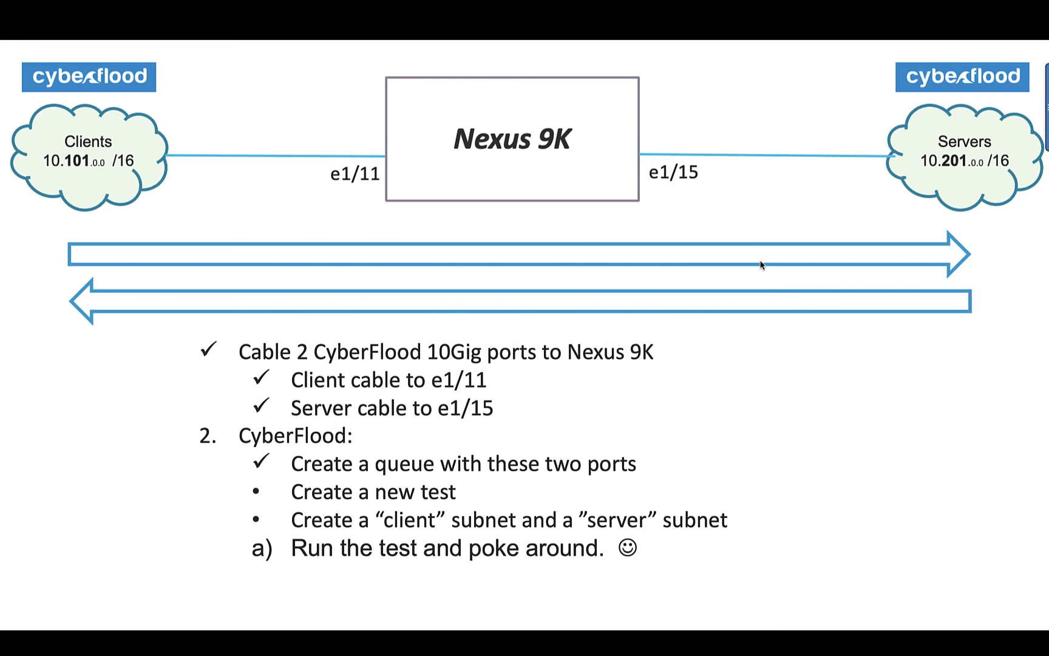
pyautogui.press('Right')
pyautogui.press('Right')
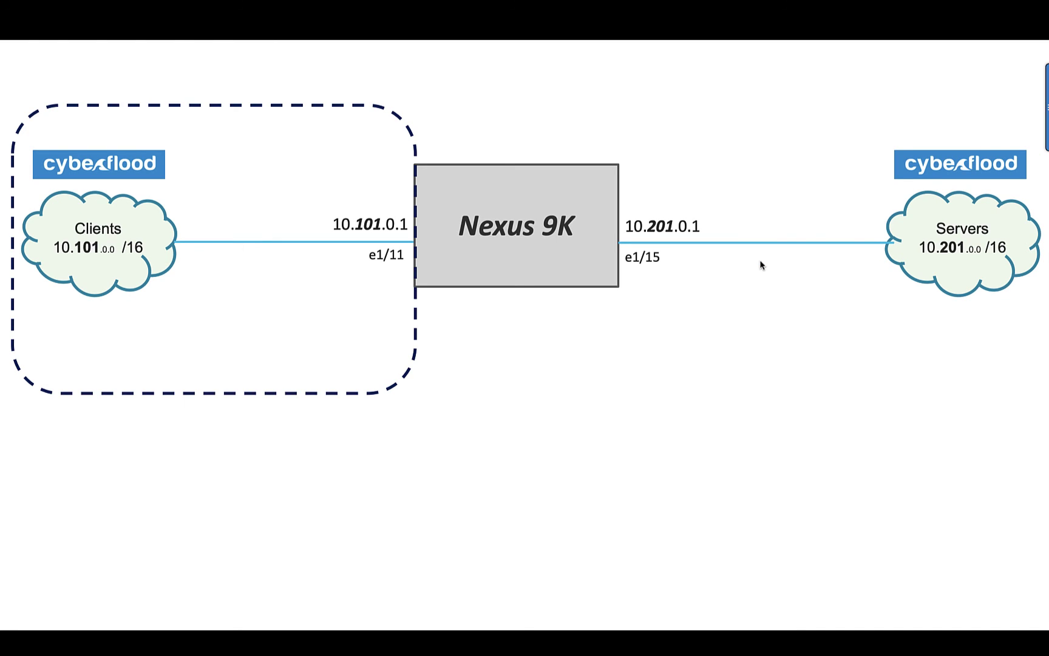
pyautogui.press('Right')
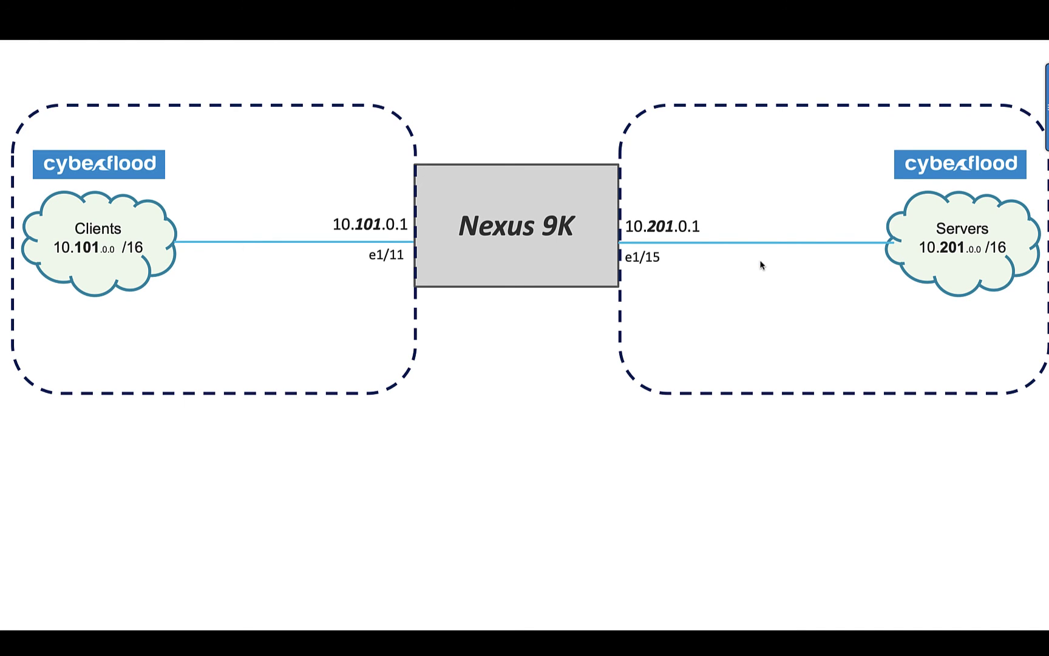